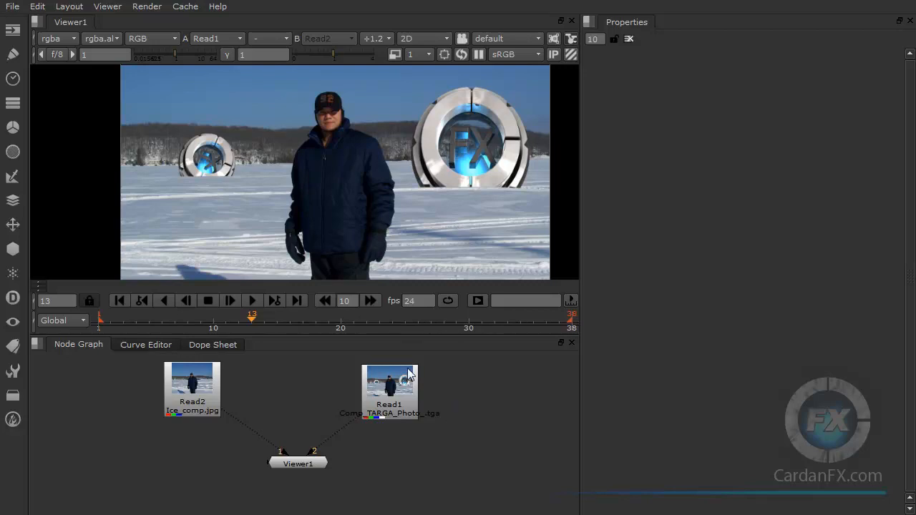
drag(194, 399, 209, 411)
drag(298, 462, 297, 478)
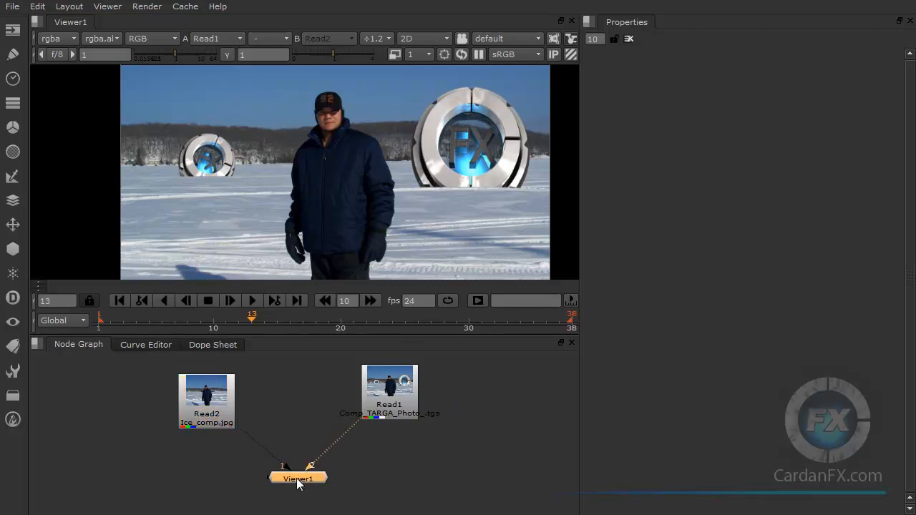
drag(400, 390, 400, 404)
click(220, 407)
drag(220, 407, 248, 407)
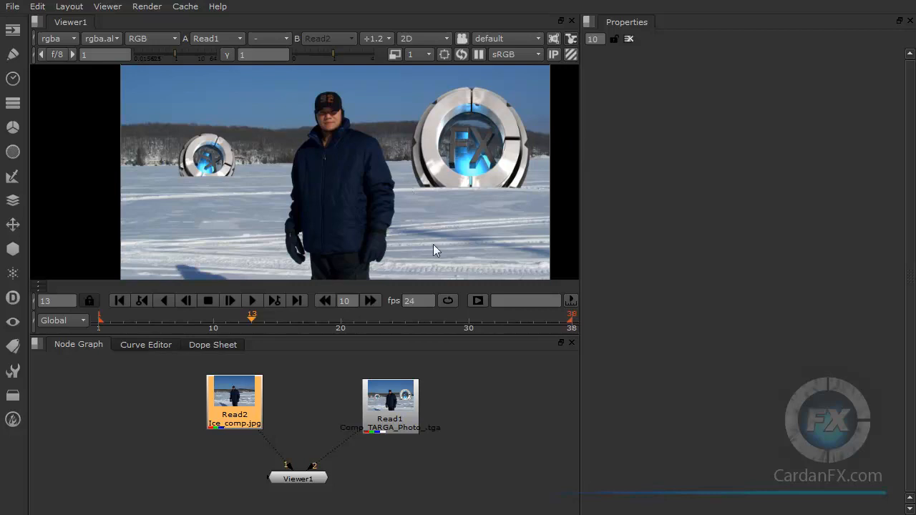
drag(231, 393, 230, 404)
drag(395, 415, 403, 419)
Compare the two viewer inputs by displaying Ice_comp.jpg first and switching back to Comp_TARGA_Photo_.tga.
click(243, 409)
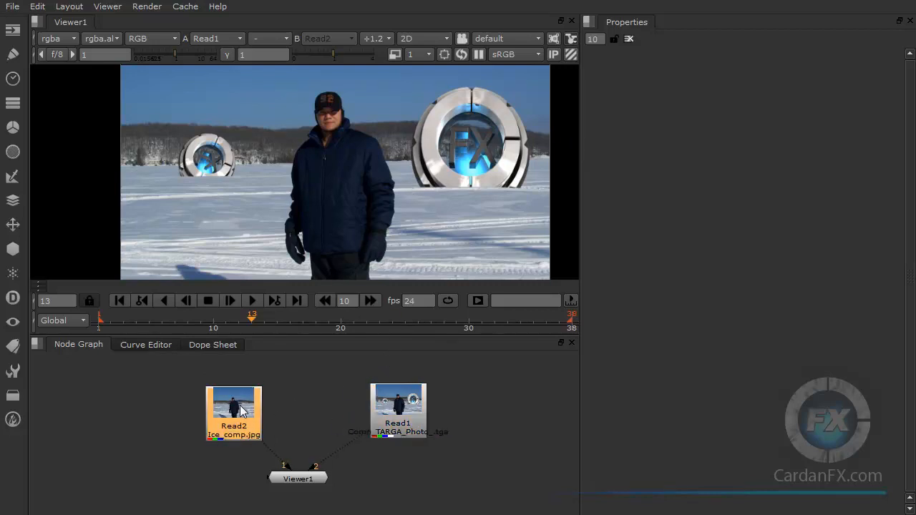
key(1)
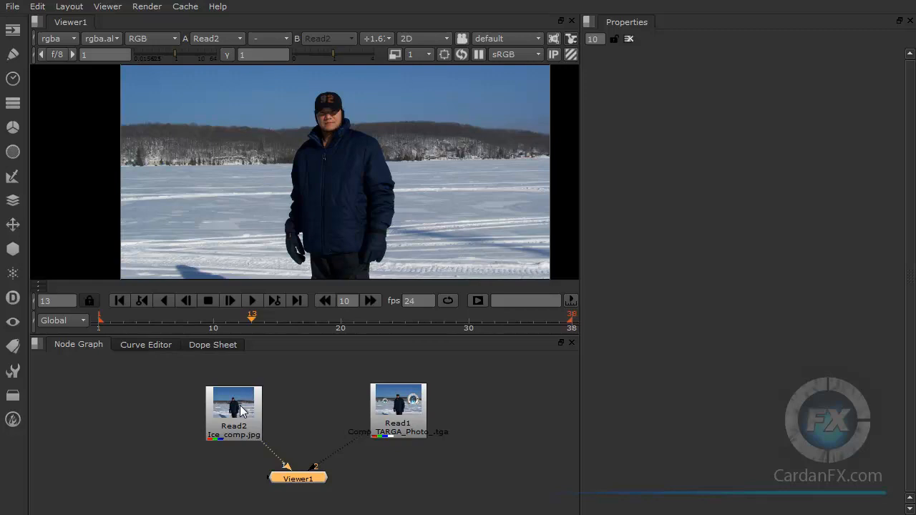
key(2)
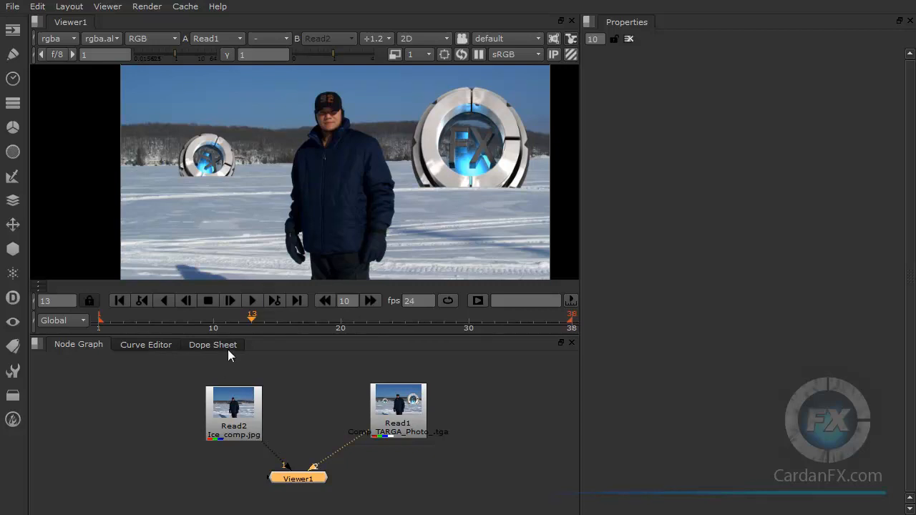
drag(244, 412, 198, 387)
click(406, 392)
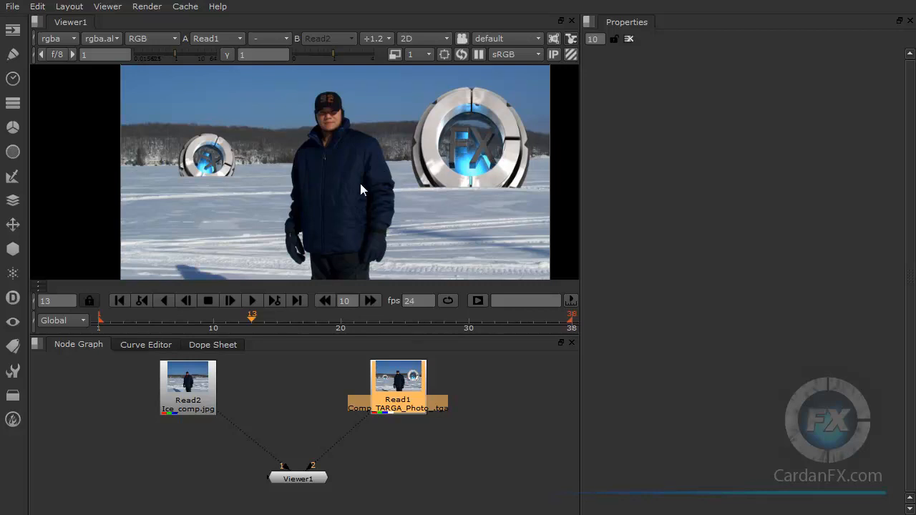
click(487, 422)
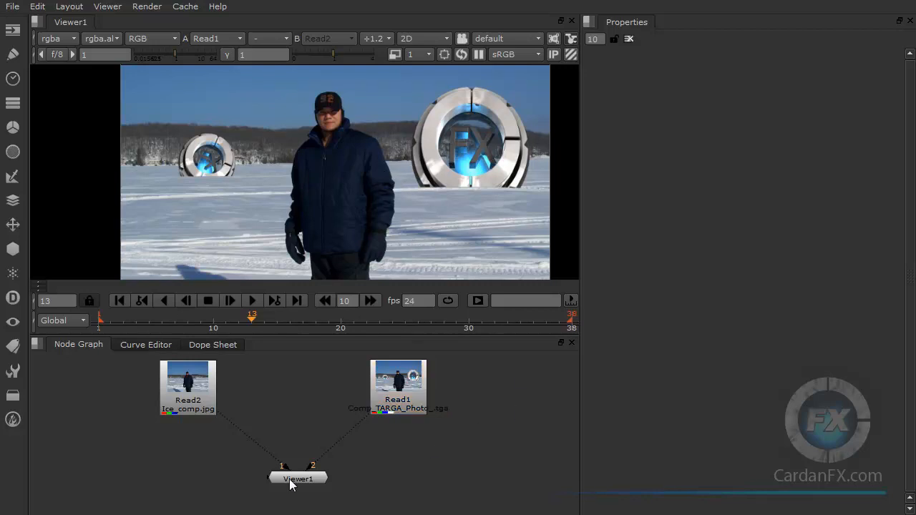
drag(299, 478, 278, 479)
drag(406, 398, 404, 407)
drag(215, 383, 234, 392)
drag(400, 401, 396, 401)
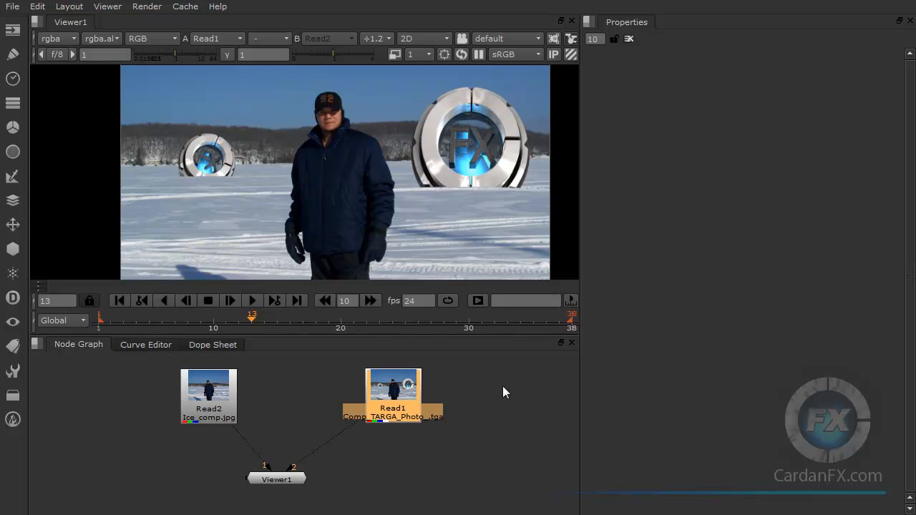
drag(276, 481, 284, 481)
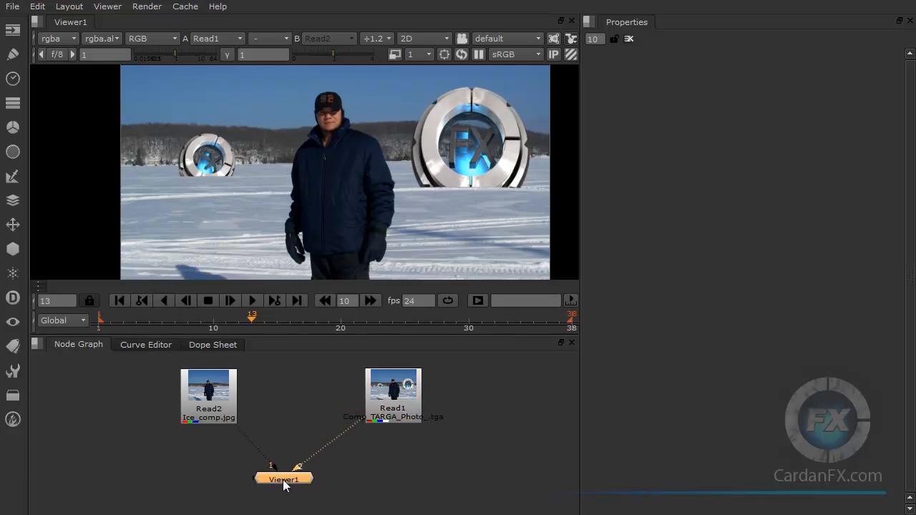
drag(416, 399, 413, 405)
drag(236, 394, 242, 399)
click(408, 408)
drag(408, 409, 408, 407)
drag(238, 398, 238, 394)
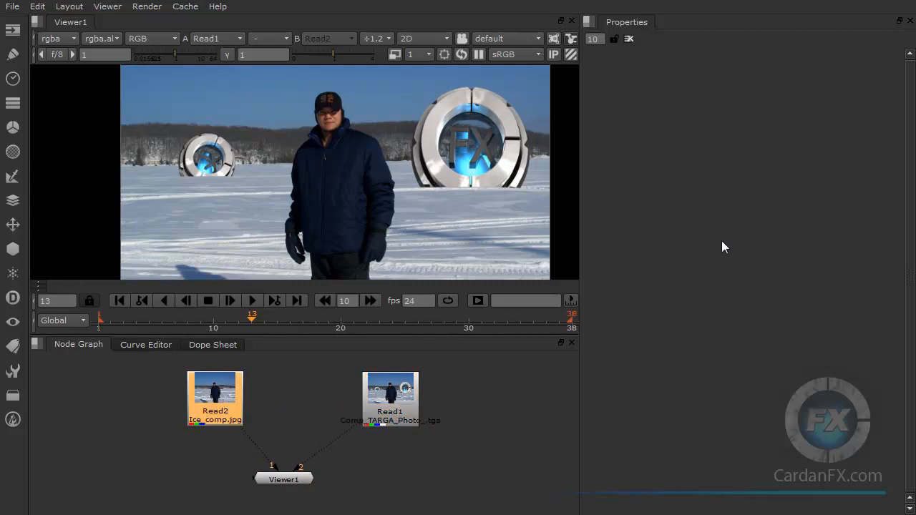
click(473, 424)
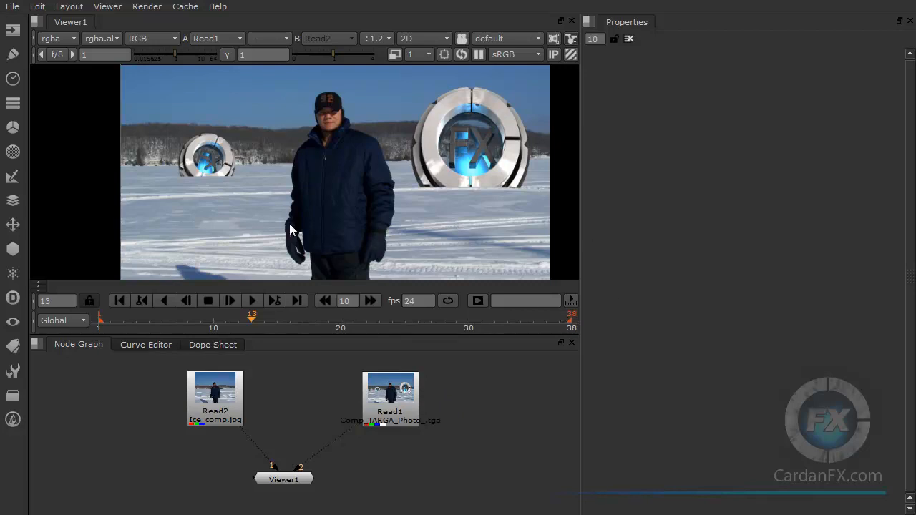
Start a new, empty script.
click(12, 6)
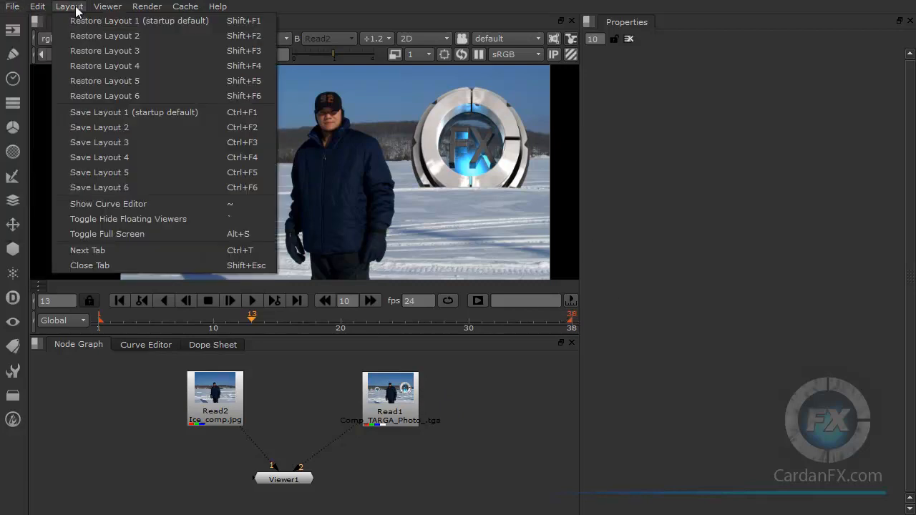
mouse_move(158, 12)
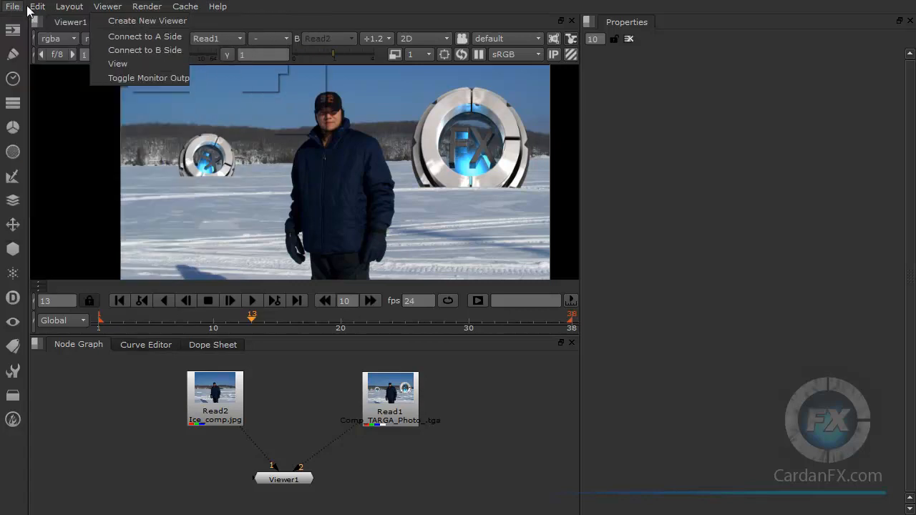
mouse_move(109, 11)
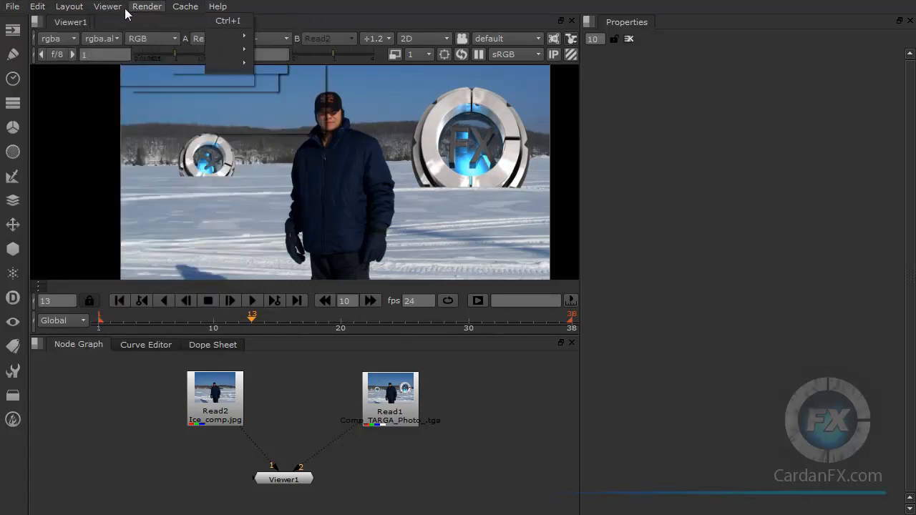
mouse_move(37, 8)
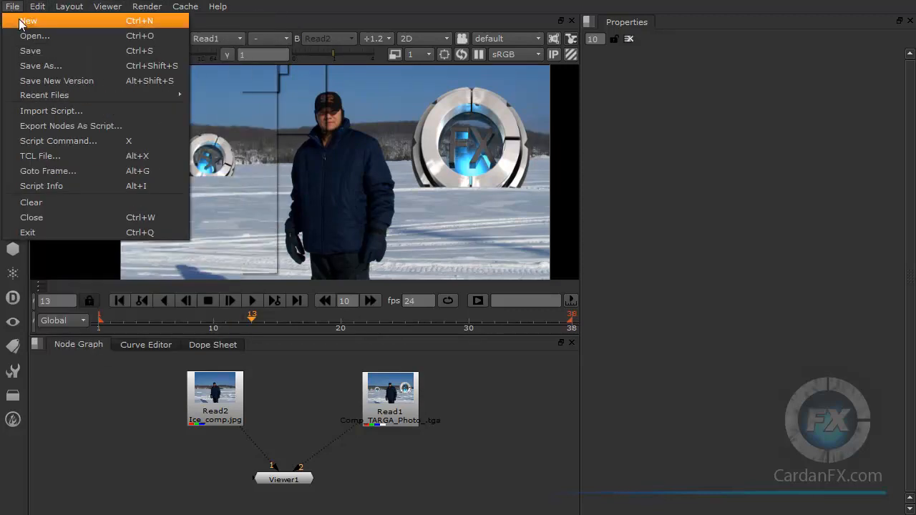
click(33, 21)
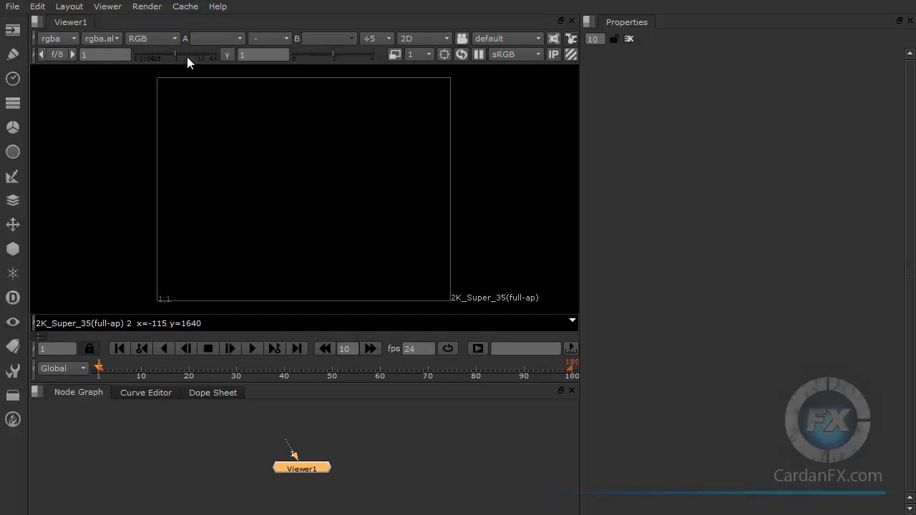
Examine the viewer's options for layer, alpha channel, display channel, input, 2D/3D view and camera, and toggle its clipping warning.
click(72, 37)
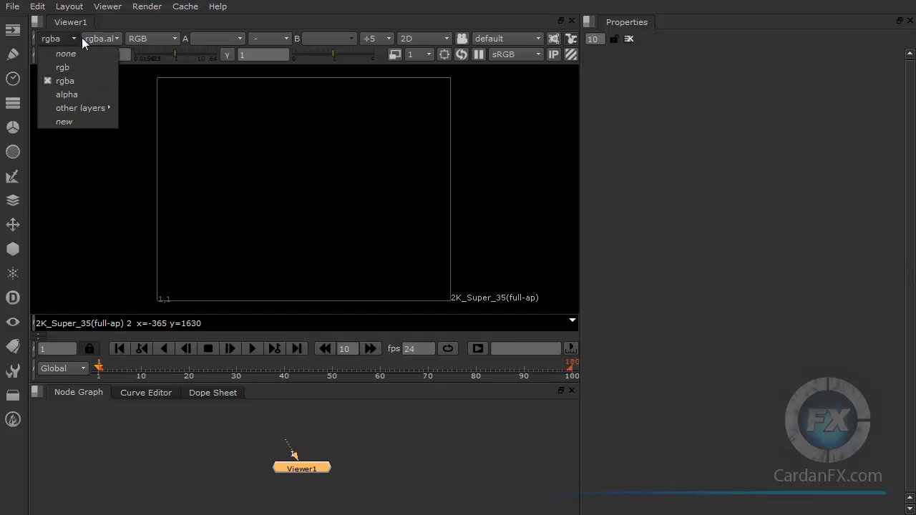
click(117, 38)
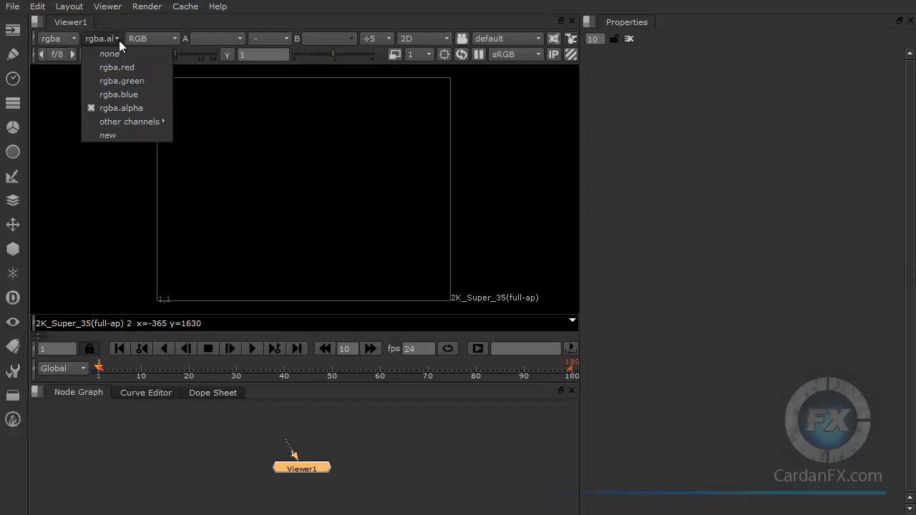
click(174, 39)
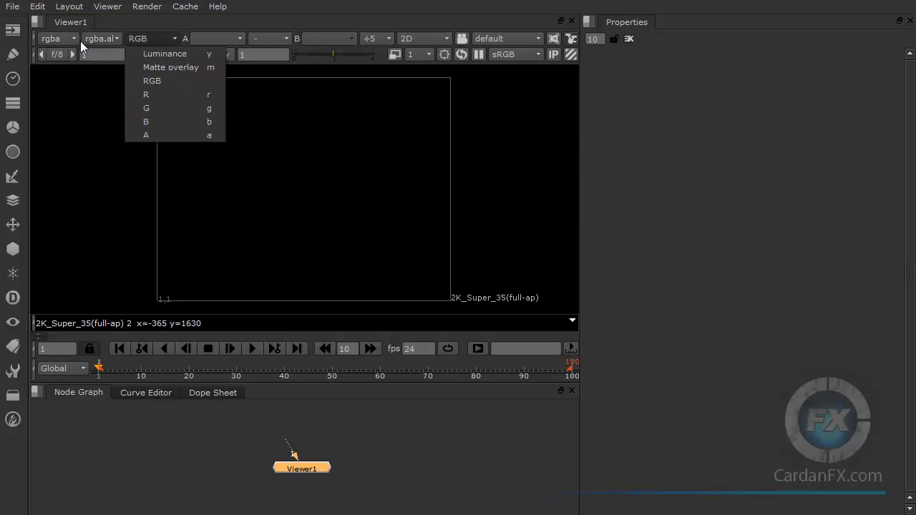
click(240, 38)
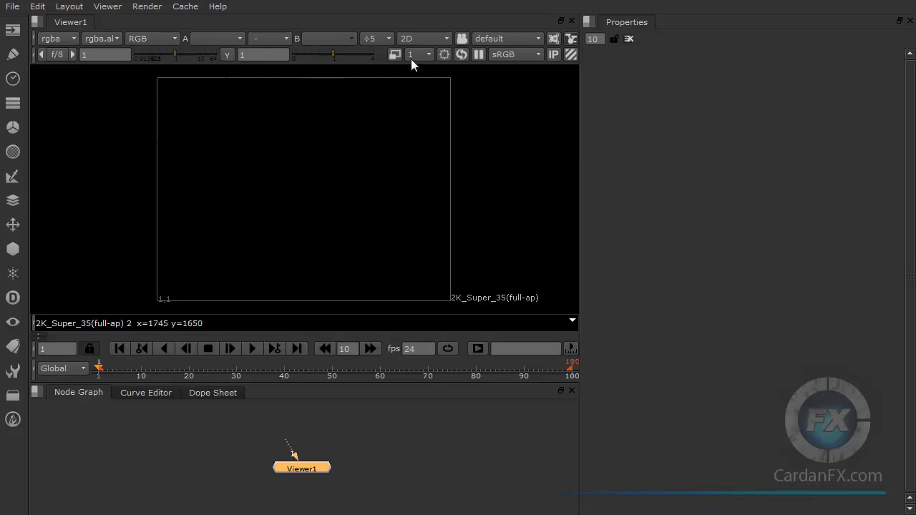
click(445, 40)
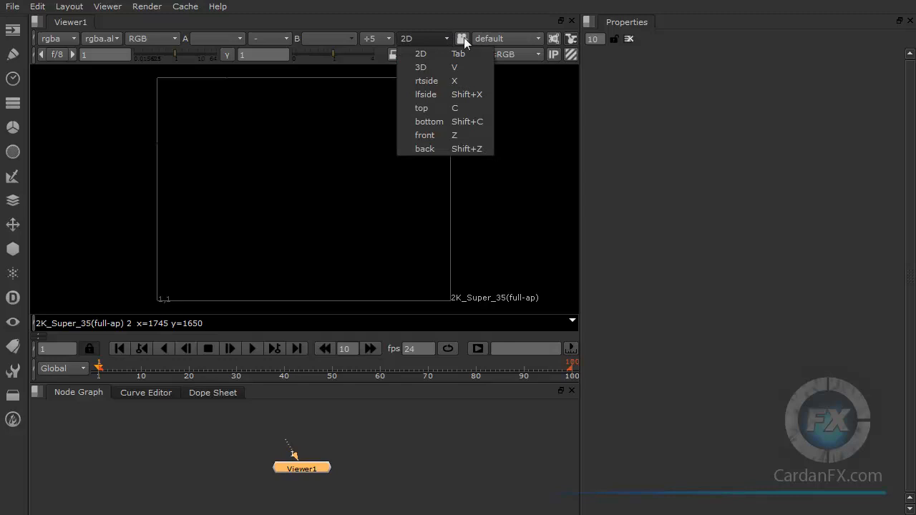
click(539, 39)
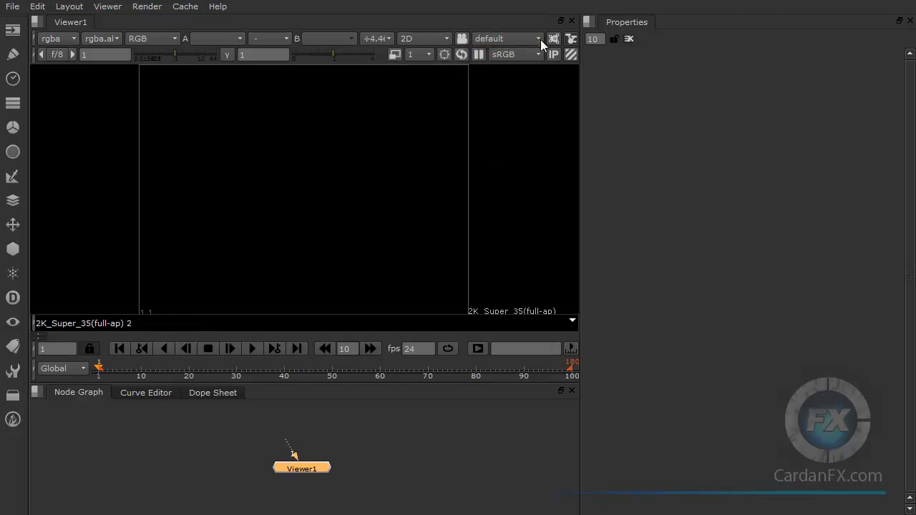
click(541, 40)
click(572, 55)
click(571, 56)
click(572, 55)
Import the image fire.iff into the node graph with a Read node.
drag(306, 463, 304, 472)
click(330, 438)
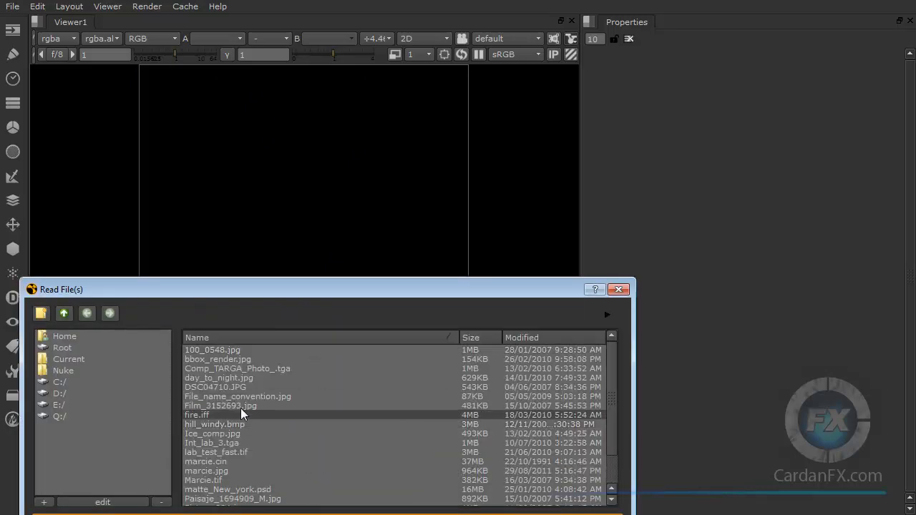
click(209, 415)
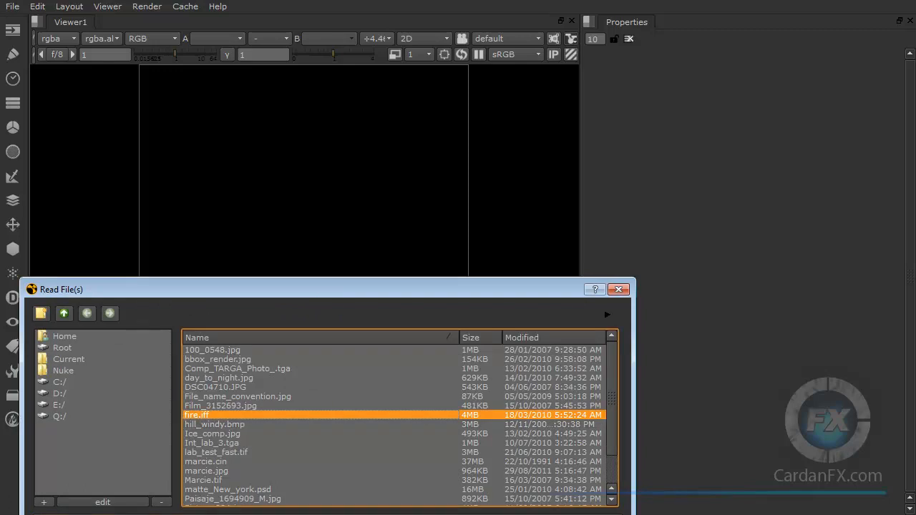
key(Return)
Line up the fire.iff read node directly above the viewer node.
drag(331, 434, 327, 418)
drag(301, 478, 321, 481)
click(324, 428)
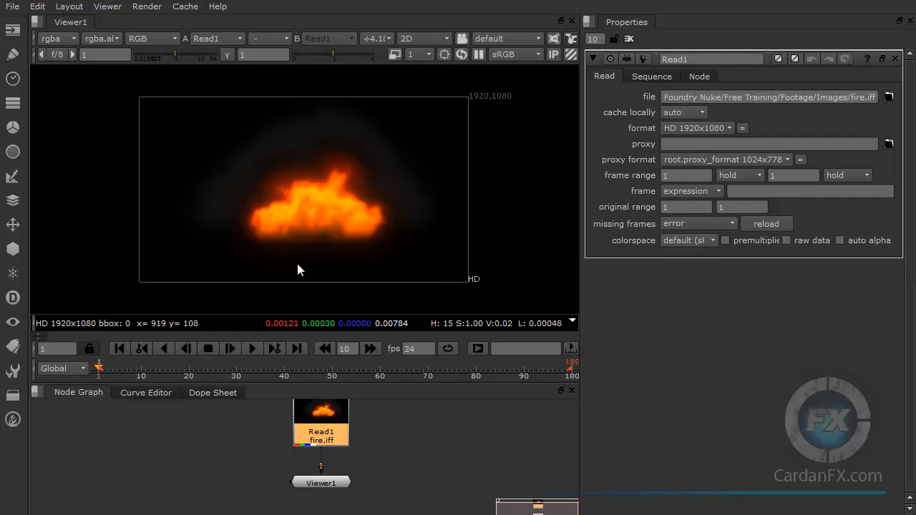
drag(321, 483, 321, 491)
drag(320, 432, 320, 443)
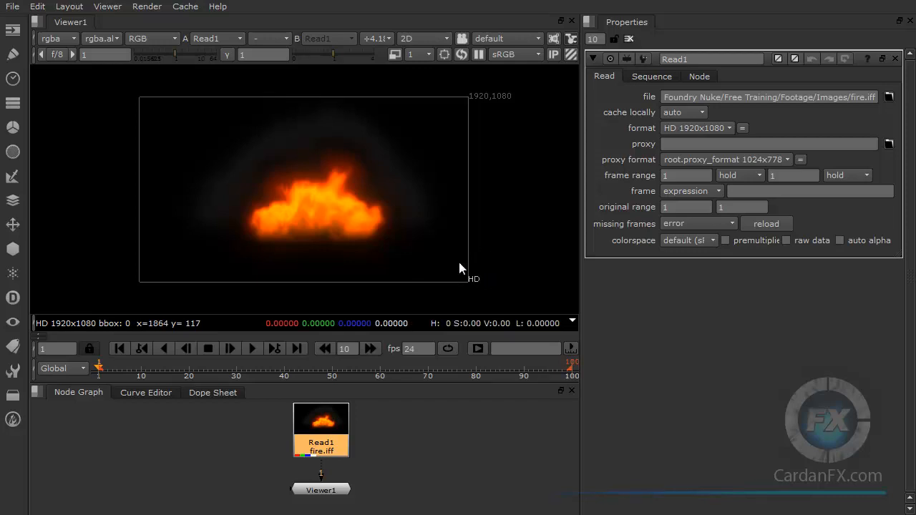
Inspect pixel values in the flames and check which display formats the colour readout offers.
scroll(270, 192, up, 5)
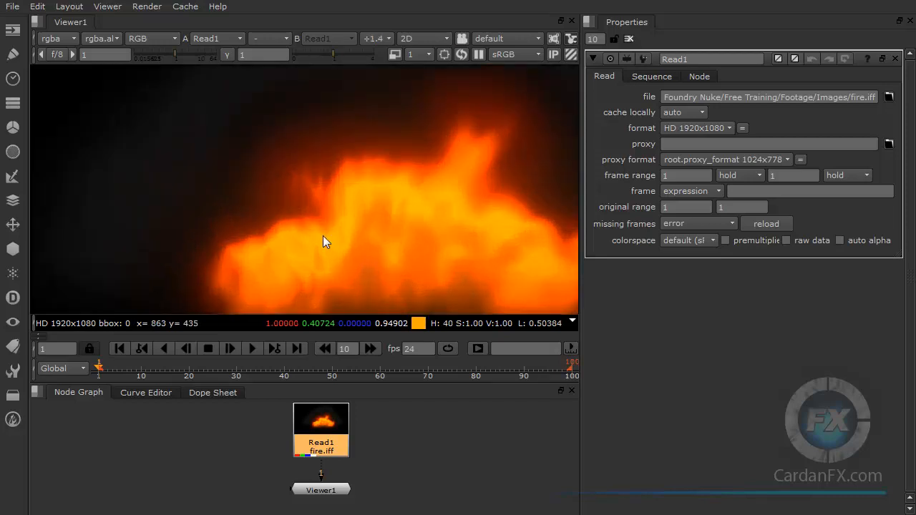
scroll(353, 202, up, 4)
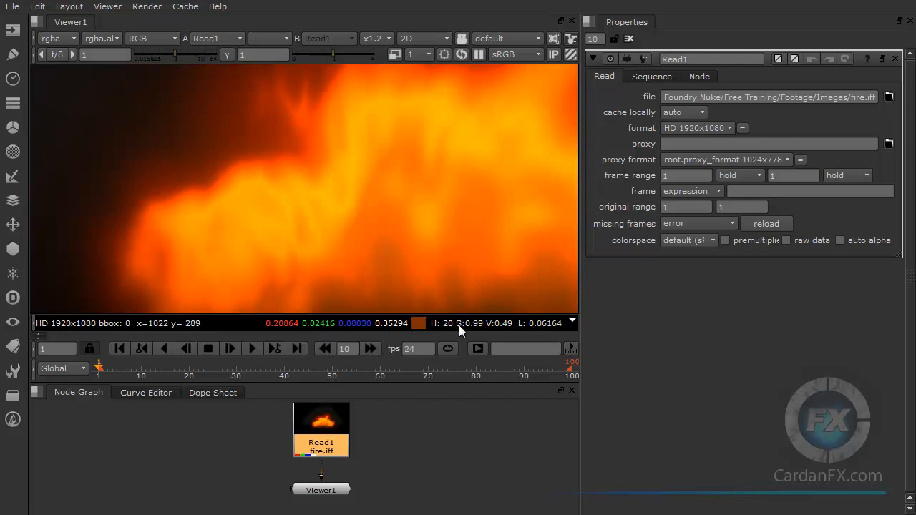
click(567, 322)
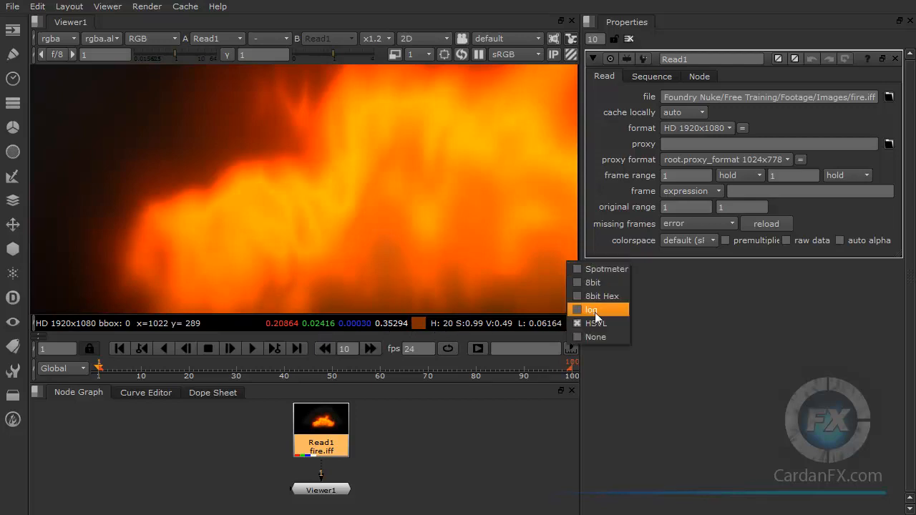
click(491, 422)
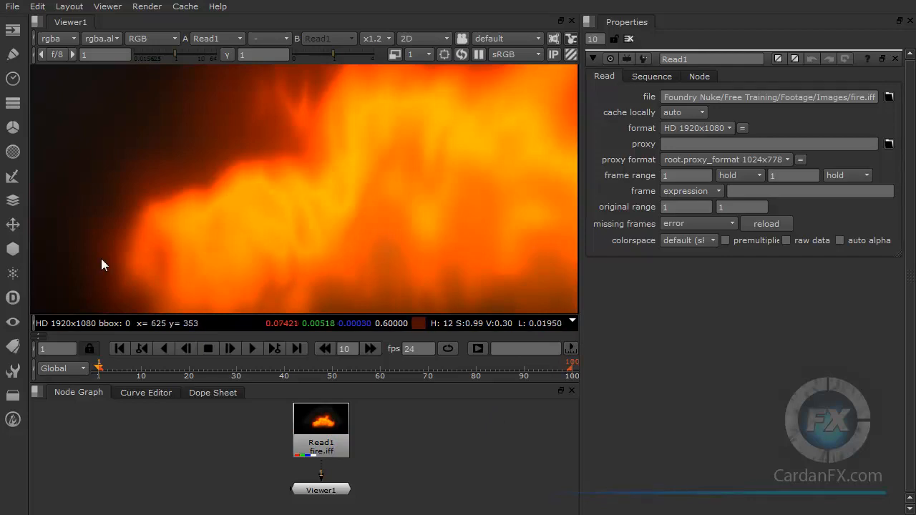
Play the timeline forward and stop at frame 38.
click(252, 348)
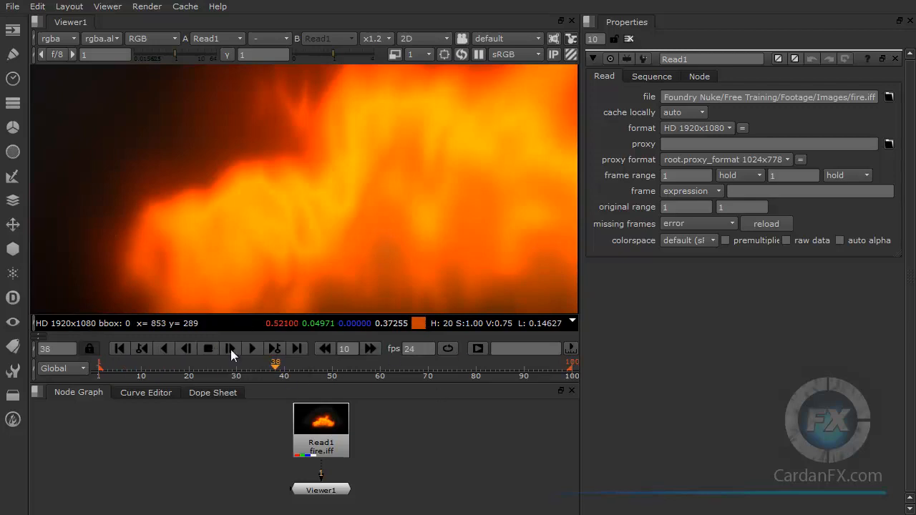
Reveal the second pixel readout bar and the frame-numbered strip beneath the viewer image, and hide both again.
click(38, 334)
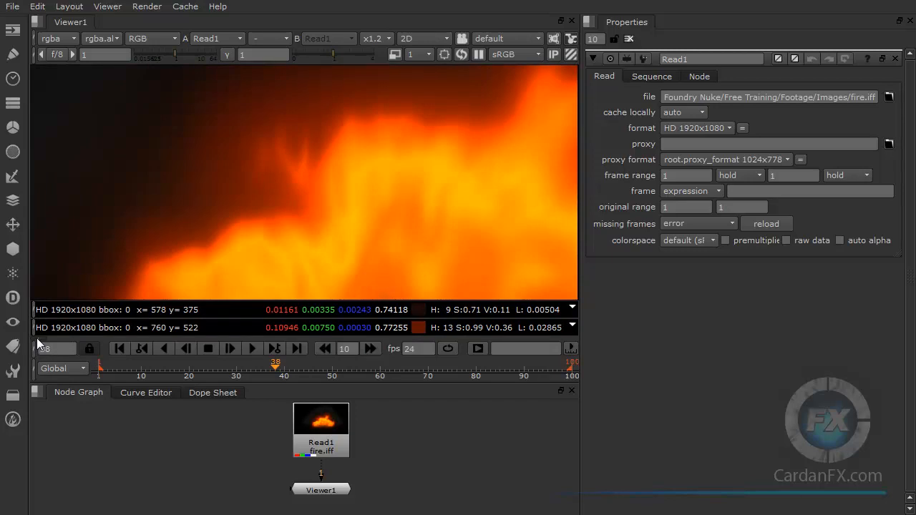
click(37, 338)
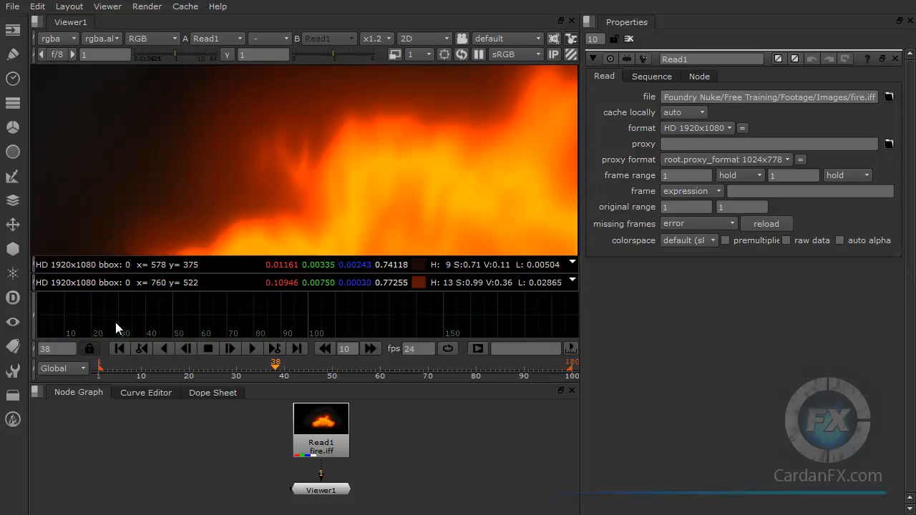
click(33, 305)
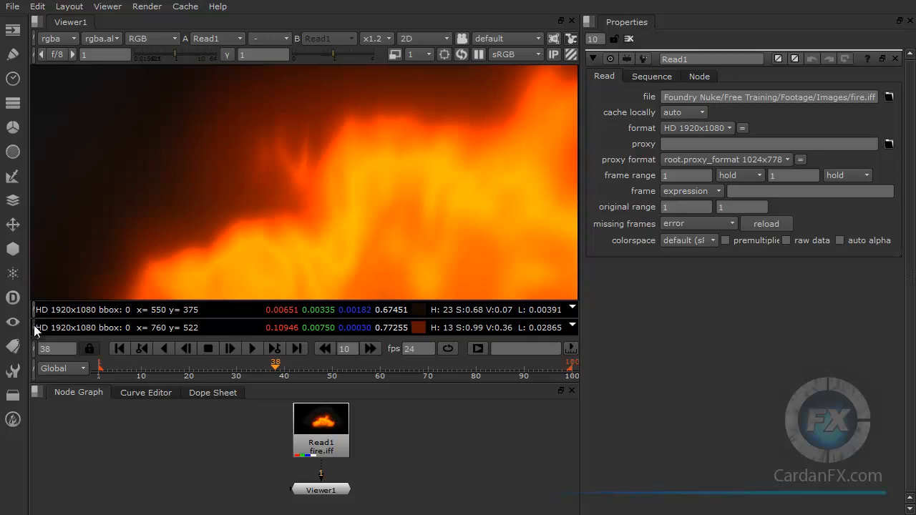
click(34, 325)
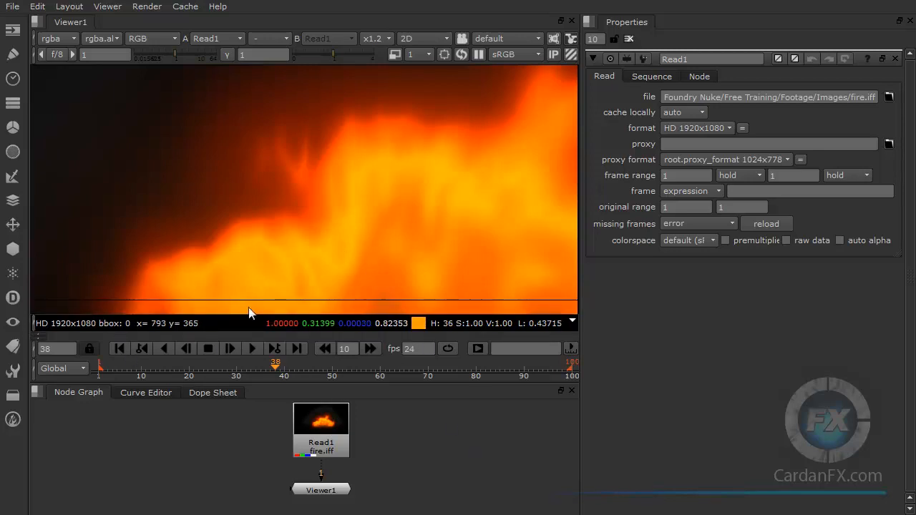
Reveal and hide the frame strip beneath the viewer image again, and check which nodes the toolbar's image group offers.
click(39, 336)
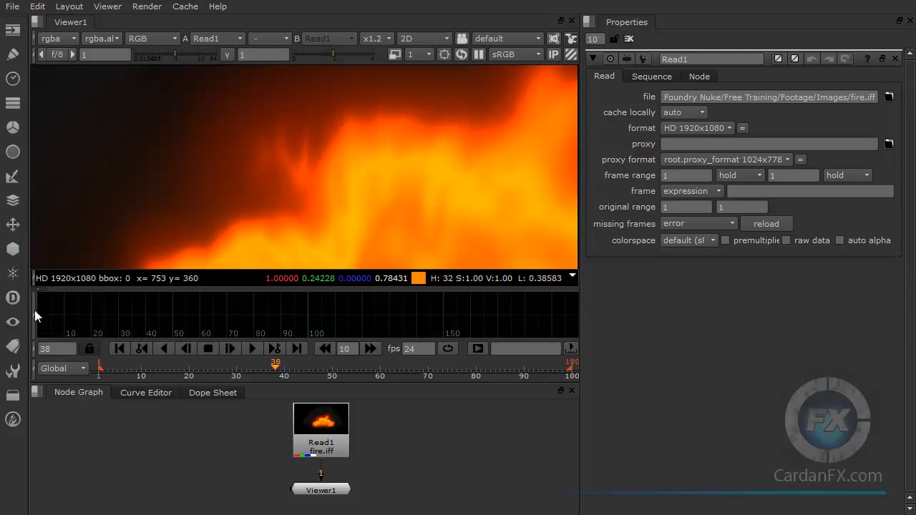
click(33, 315)
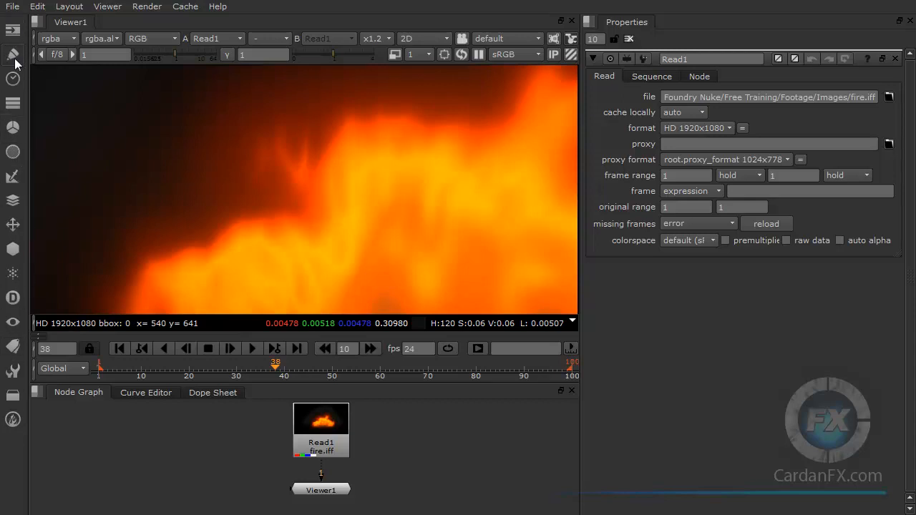
click(12, 30)
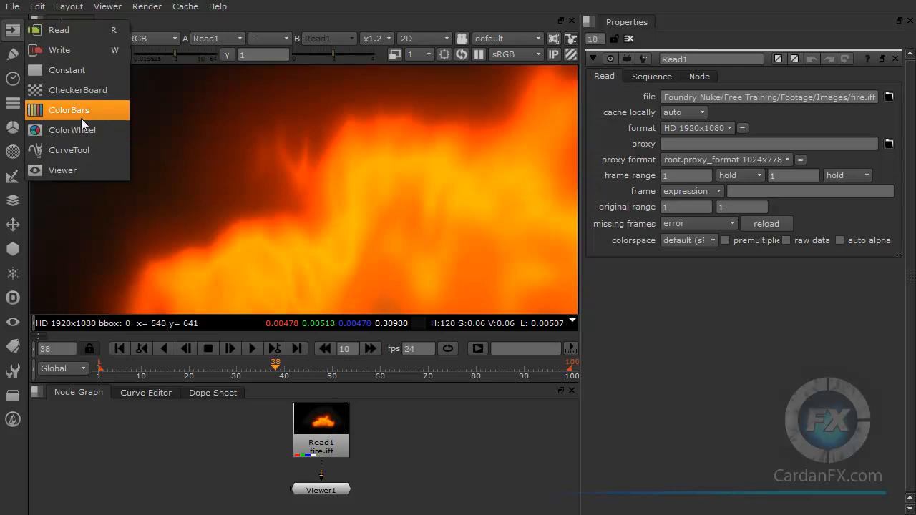
click(168, 405)
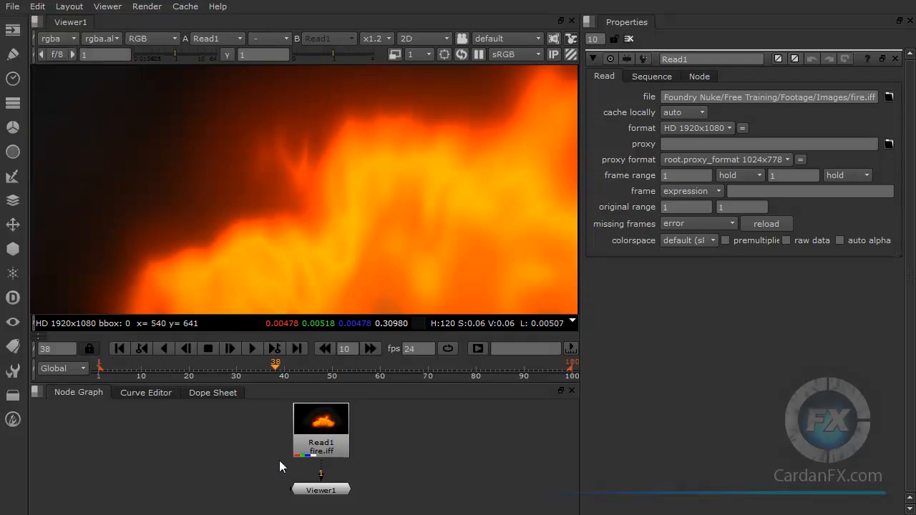
Shift the fire.iff read node and the viewer node slightly in the node graph, keeping them vertically aligned.
click(317, 491)
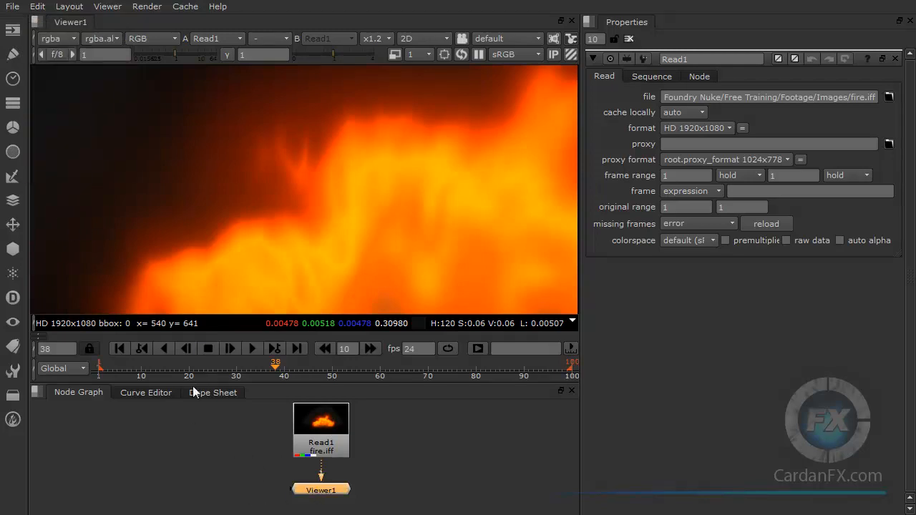
drag(316, 421, 315, 417)
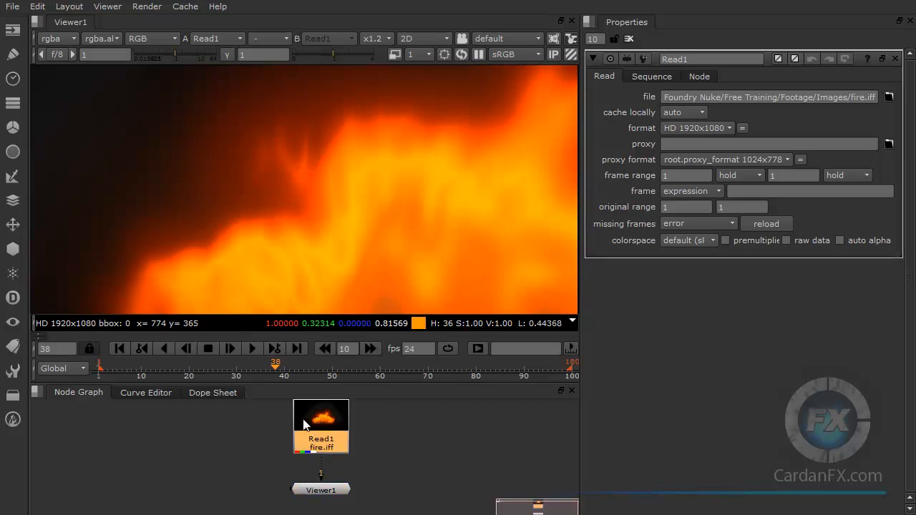
click(388, 460)
drag(321, 490, 321, 495)
drag(323, 429, 323, 434)
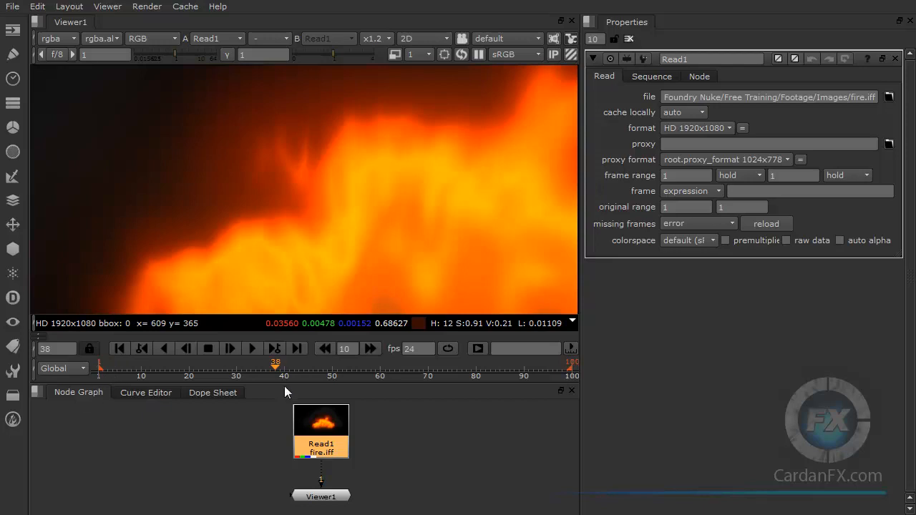
Make the node graph pane taller and move the viewer node farther below the fire.iff read node.
drag(284, 386, 284, 339)
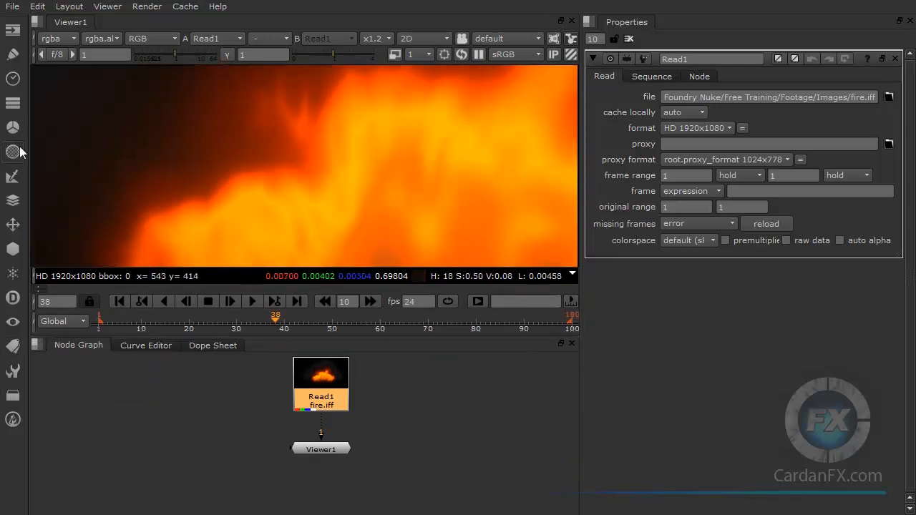
drag(321, 449, 320, 457)
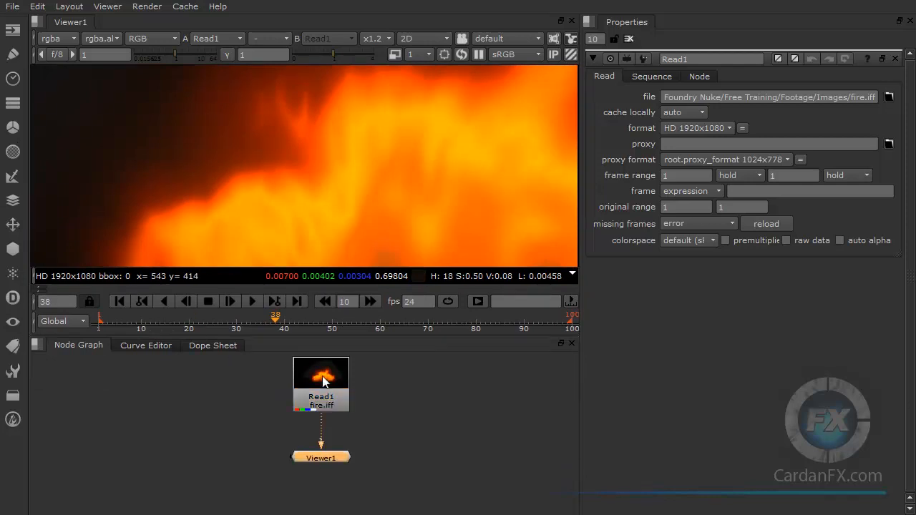
drag(323, 383, 323, 388)
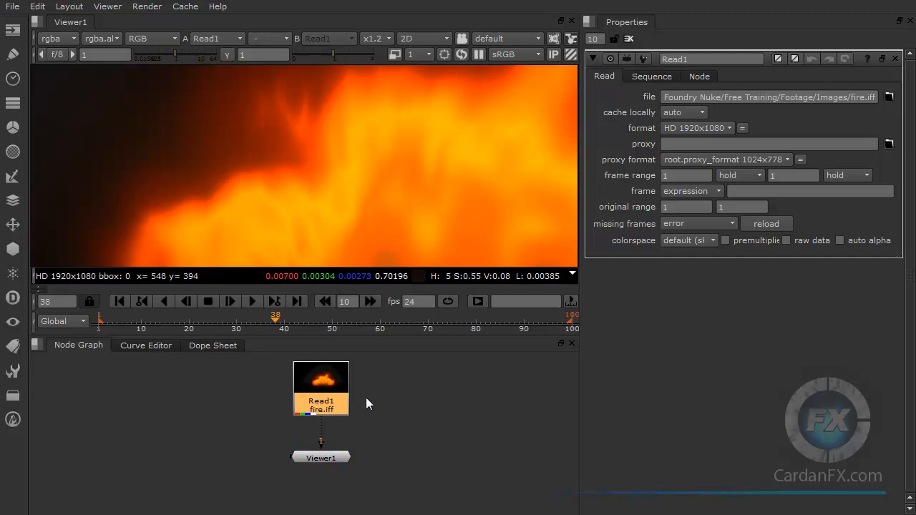
drag(329, 394, 333, 397)
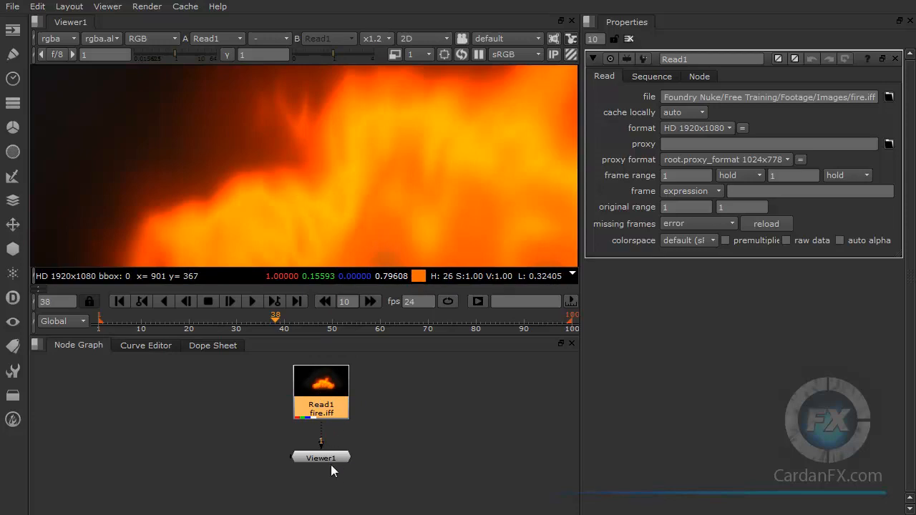
drag(330, 458, 327, 475)
click(326, 387)
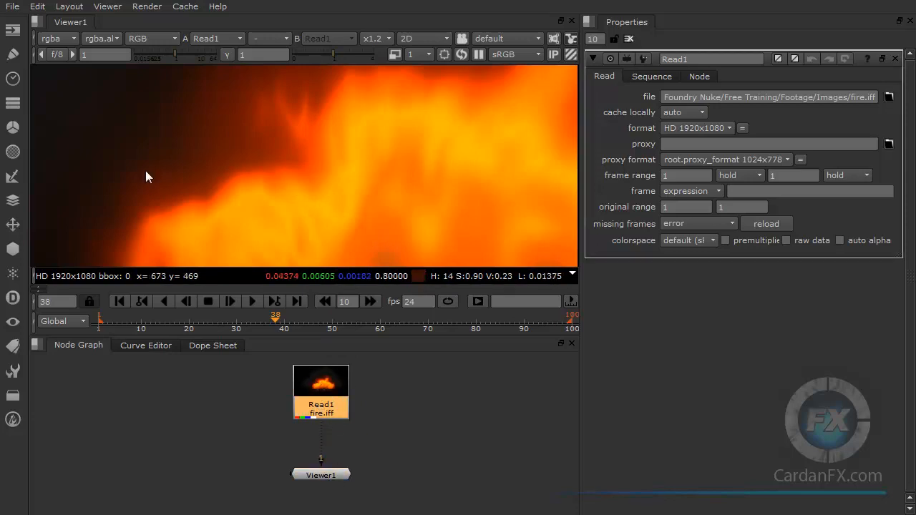
Review the toolbar's list of image nodes, and select the viewer and read nodes in turn in the node graph.
click(12, 31)
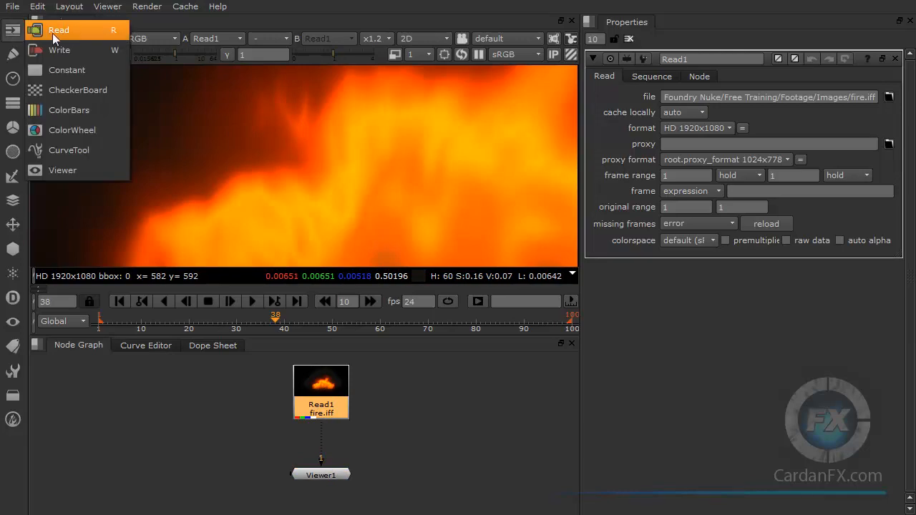
click(389, 426)
click(326, 476)
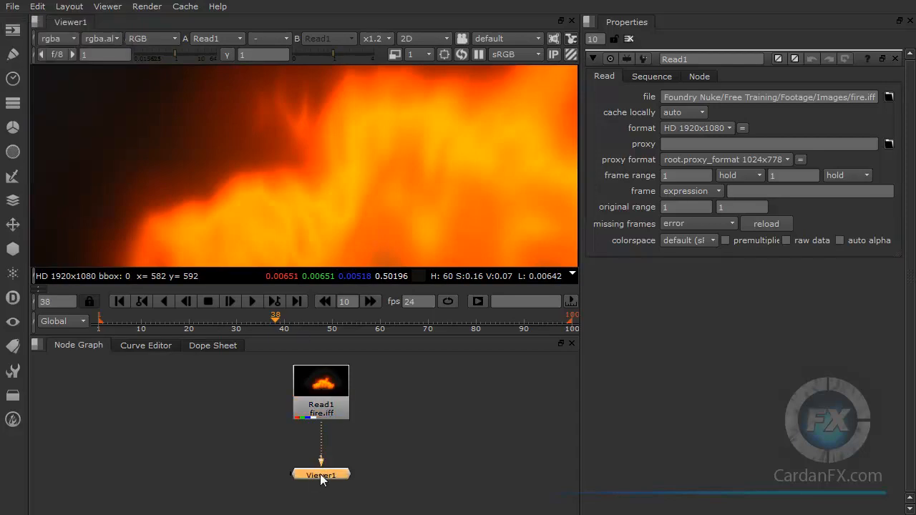
click(325, 394)
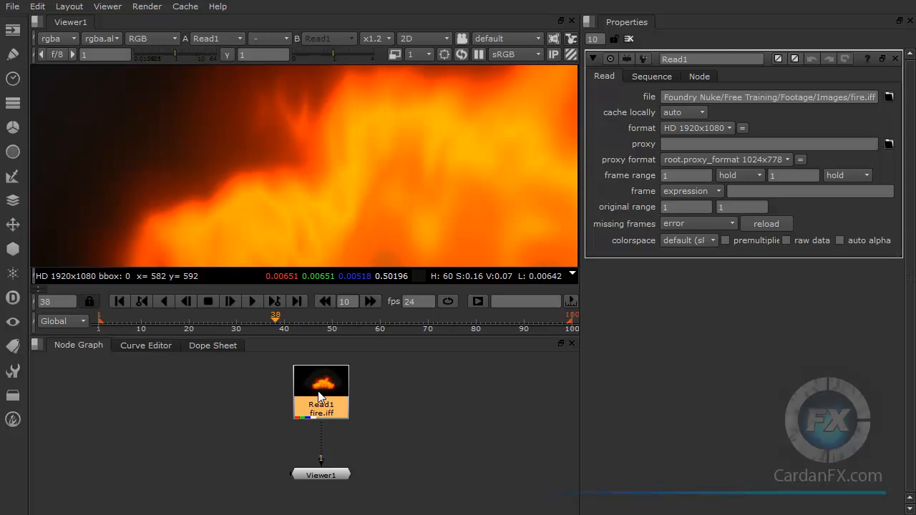
click(399, 405)
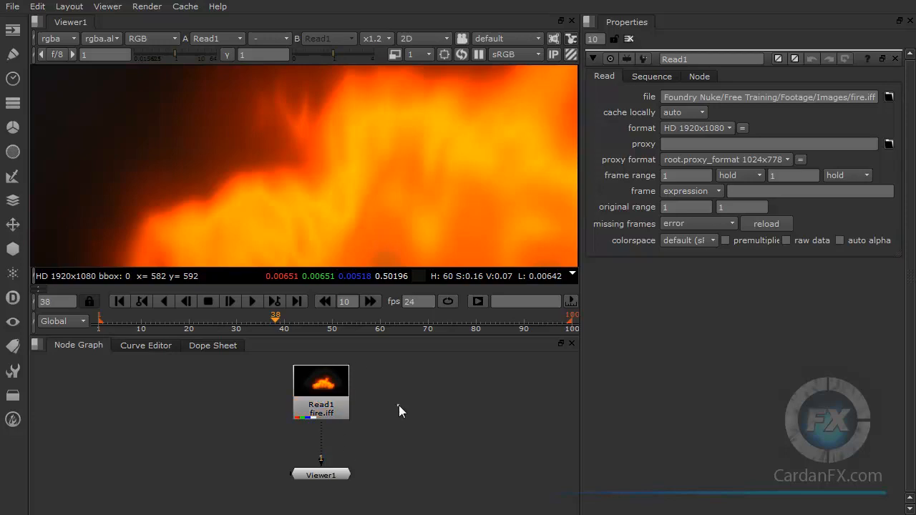
click(342, 390)
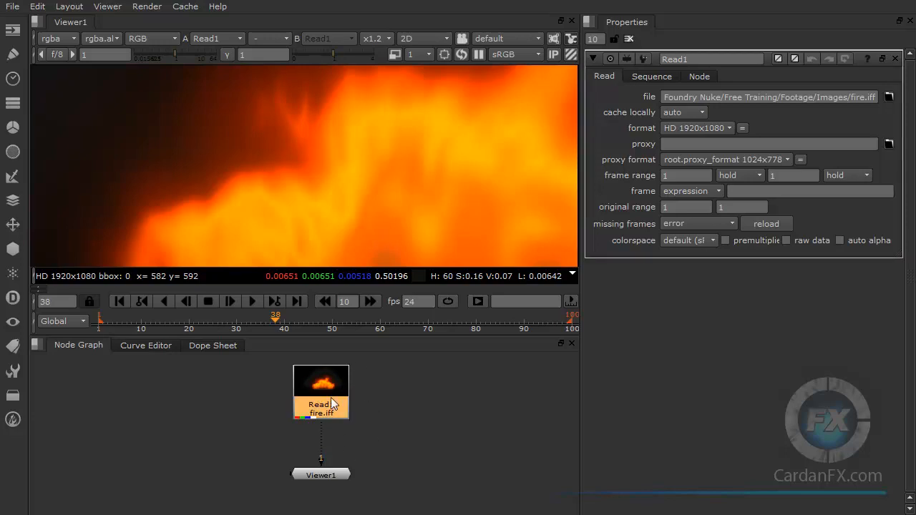
click(322, 475)
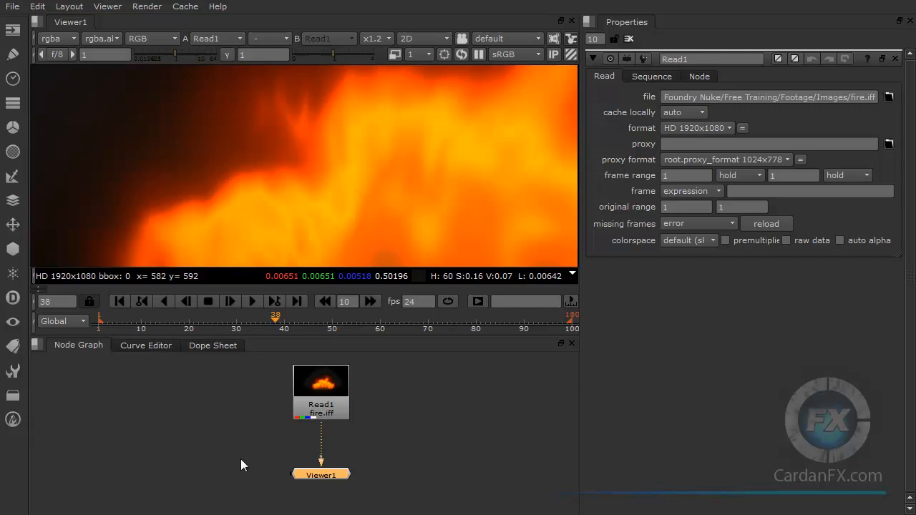
click(129, 387)
View the Curve Editor and the Dope Sheet, and return to the Node Graph.
click(147, 346)
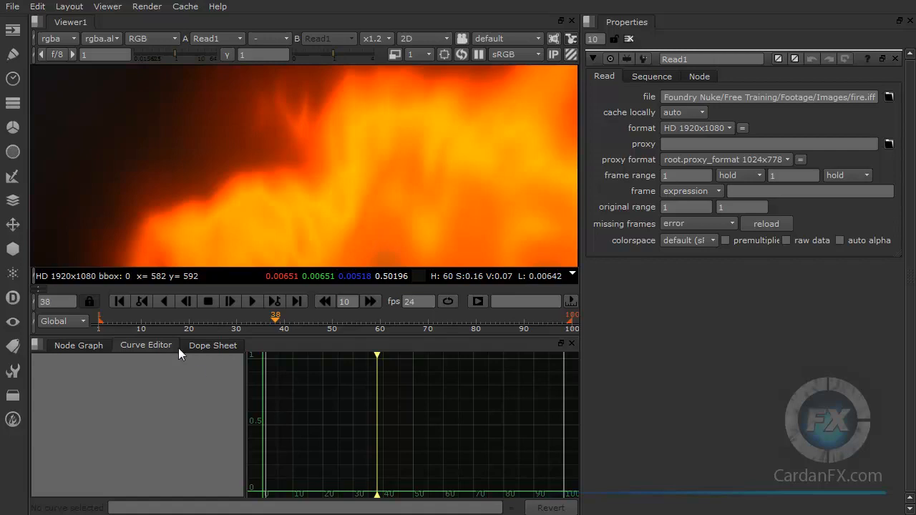
click(202, 347)
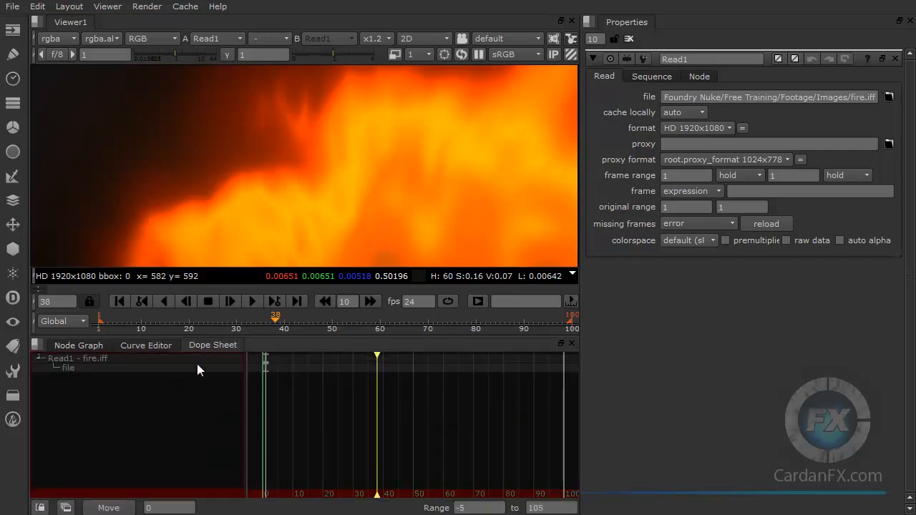
click(145, 345)
click(78, 345)
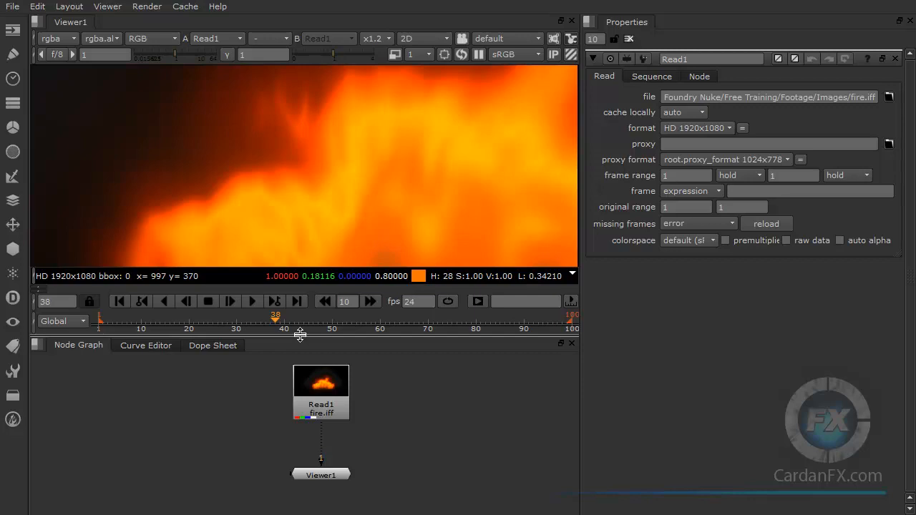
Enlarge the viewer pane in height and width, and widen the toolbar pane and narrow it back to its icons.
drag(300, 335, 313, 364)
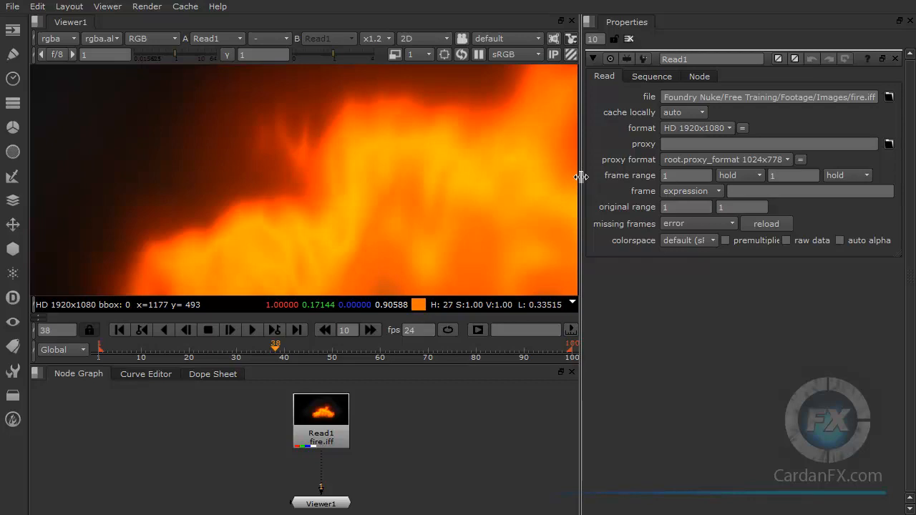
drag(581, 177, 651, 178)
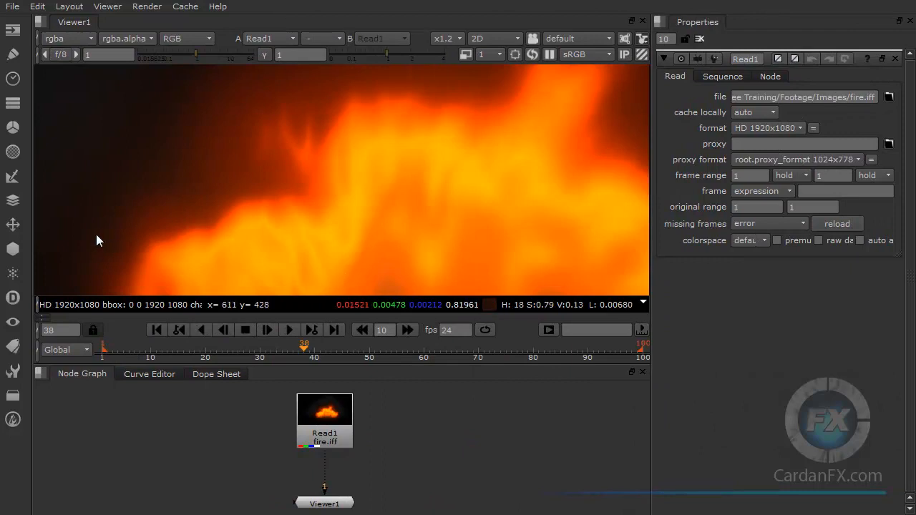
drag(32, 215, 203, 215)
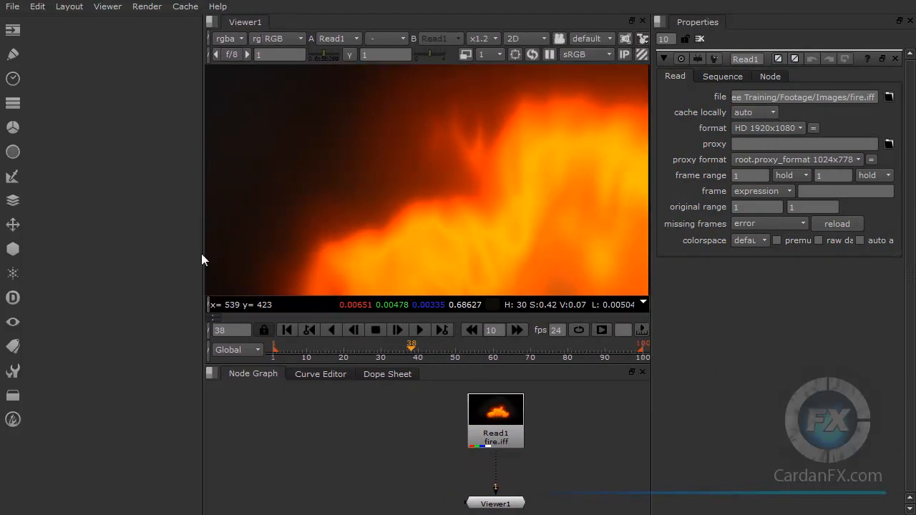
drag(201, 254, 35, 247)
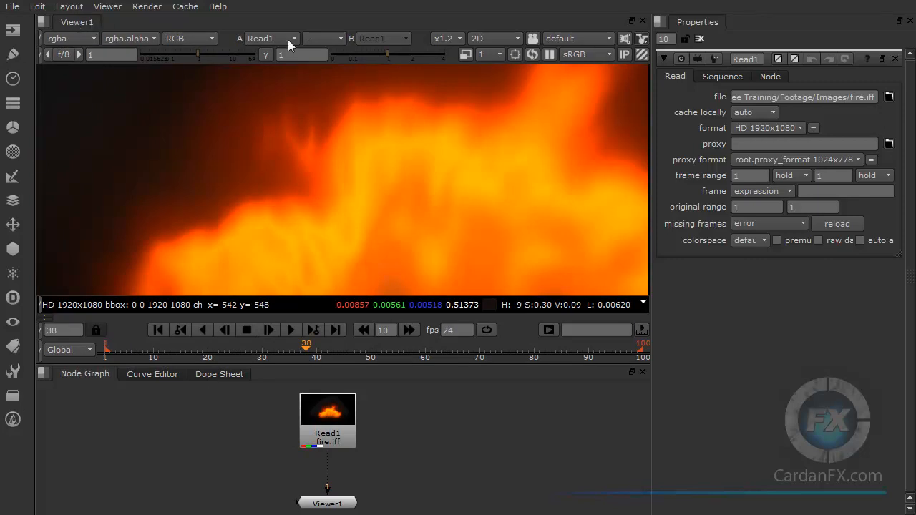
Float the viewer as its own window, and move it off the main screen and back over the workspace.
click(631, 20)
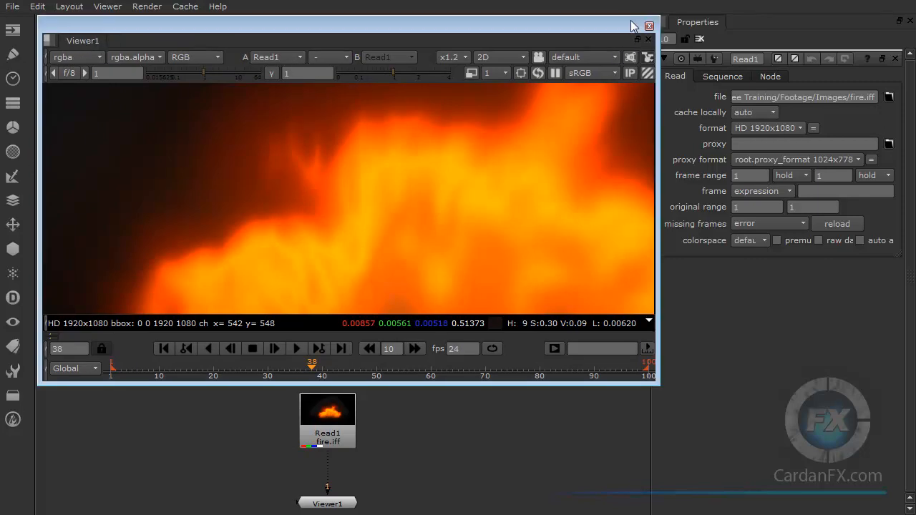
drag(630, 20, 664, 56)
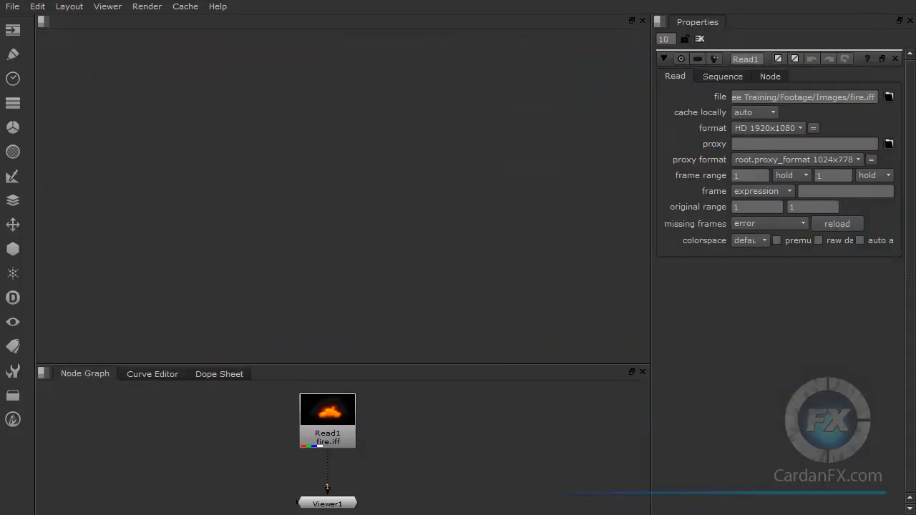
drag(915, 64, 395, 57)
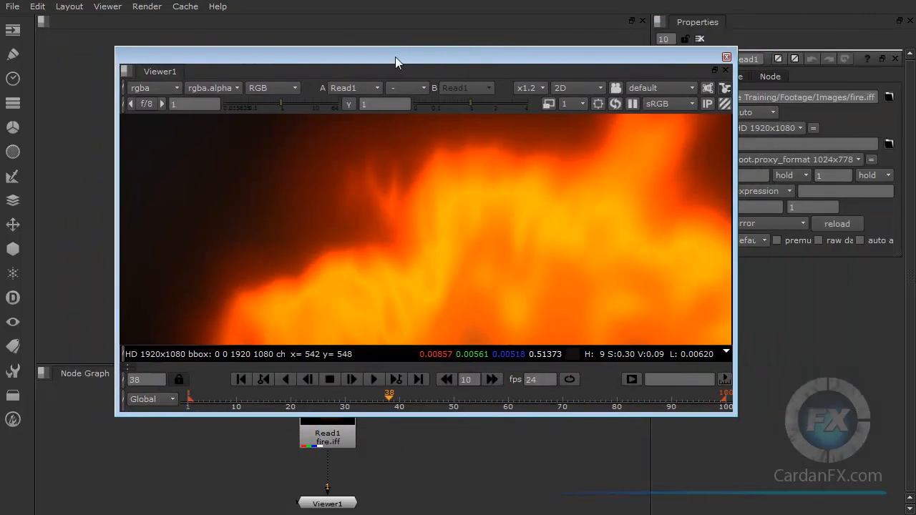
Place the Node Graph in the empty upper pane and move the floating viewer window off the main screen.
click(44, 20)
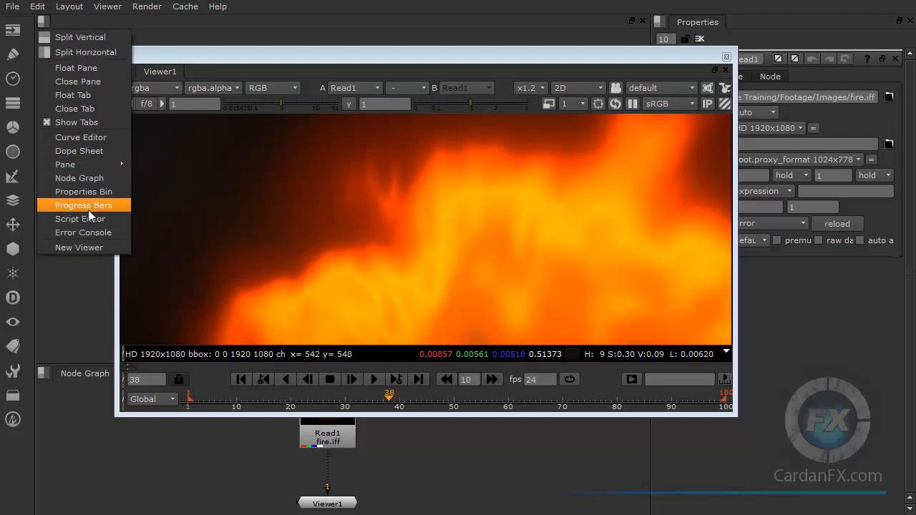
click(82, 179)
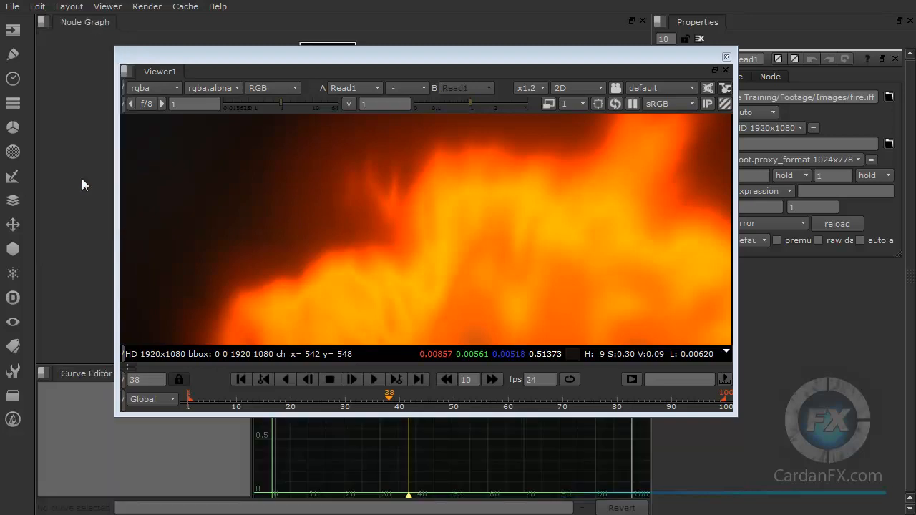
drag(184, 58, 915, 64)
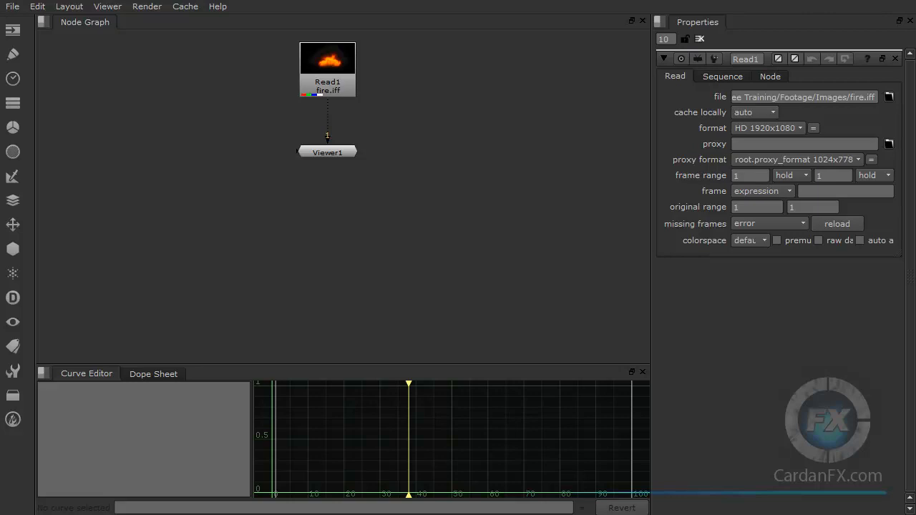
Bring the floating viewer window back over the workspace and move it off the main screen again.
drag(915, 185, 432, 185)
drag(517, 183, 642, 150)
drag(561, 159, 915, 158)
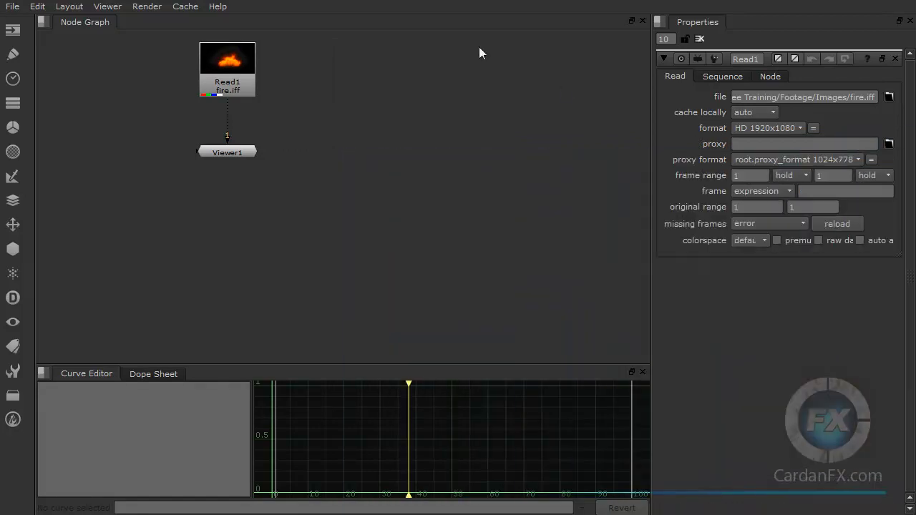
Dock the Properties panel in the widened toolbar pane, and move the Toolbar into the pane holding the Curve Editor and Dope Sheet.
drag(698, 20, 31, 41)
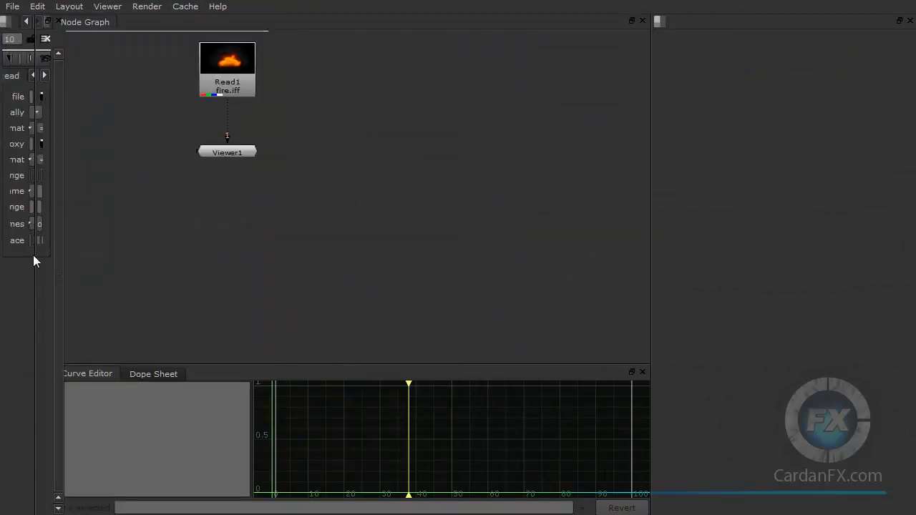
drag(35, 247, 216, 245)
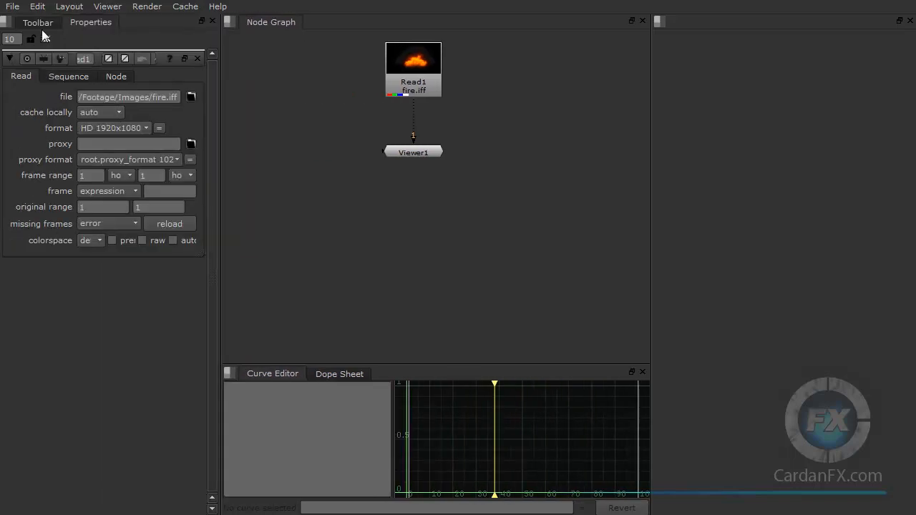
click(41, 23)
drag(35, 21, 366, 368)
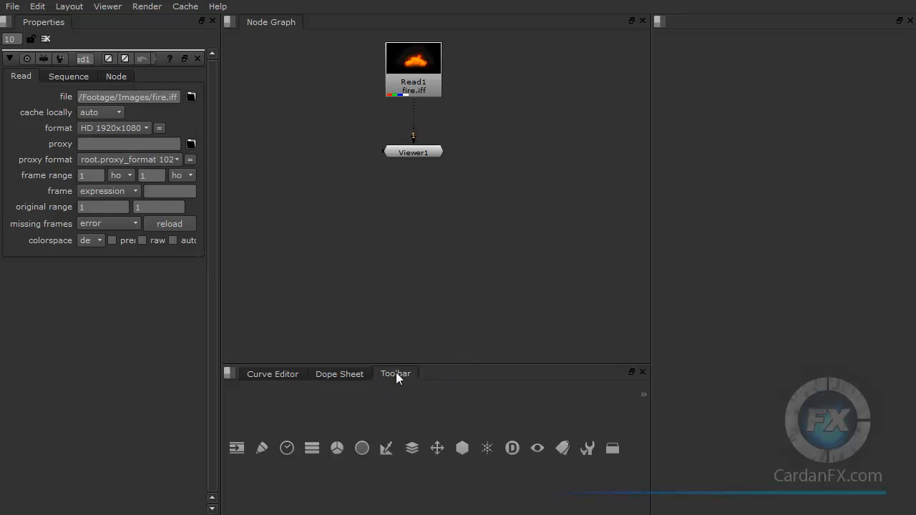
Create a new viewer in the empty pane and move its node lower in the Node Graph.
click(666, 24)
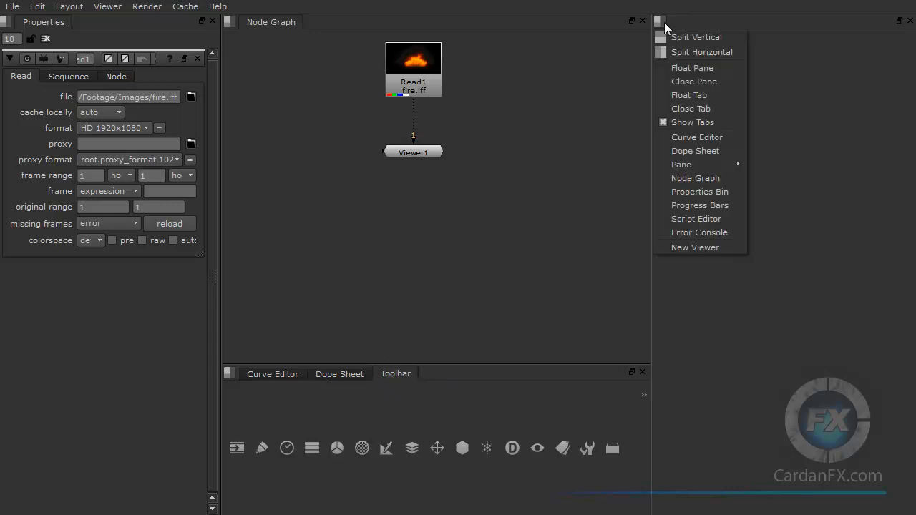
click(697, 247)
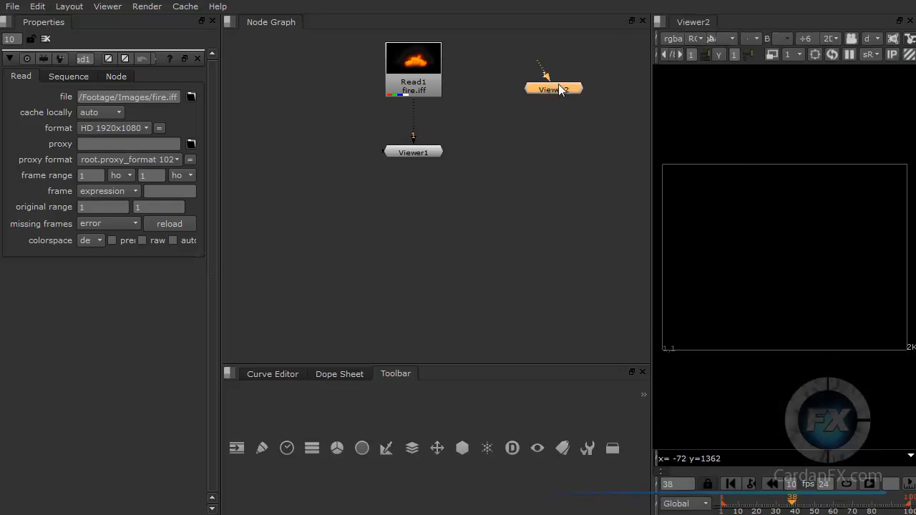
drag(560, 92, 538, 164)
Move the Viewer1 node away from the Read1 node and connect Read1 to input 1 of Viewer2.
drag(393, 153, 288, 219)
drag(326, 88, 388, 88)
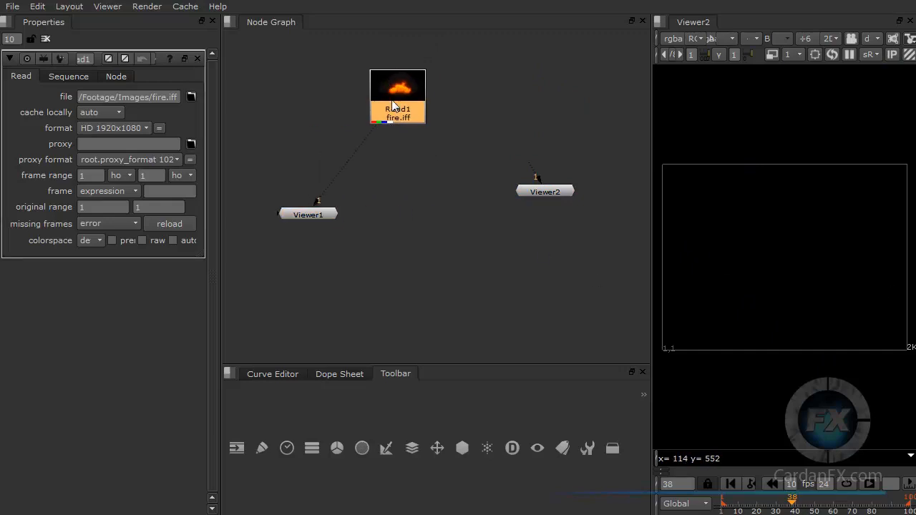
key(1)
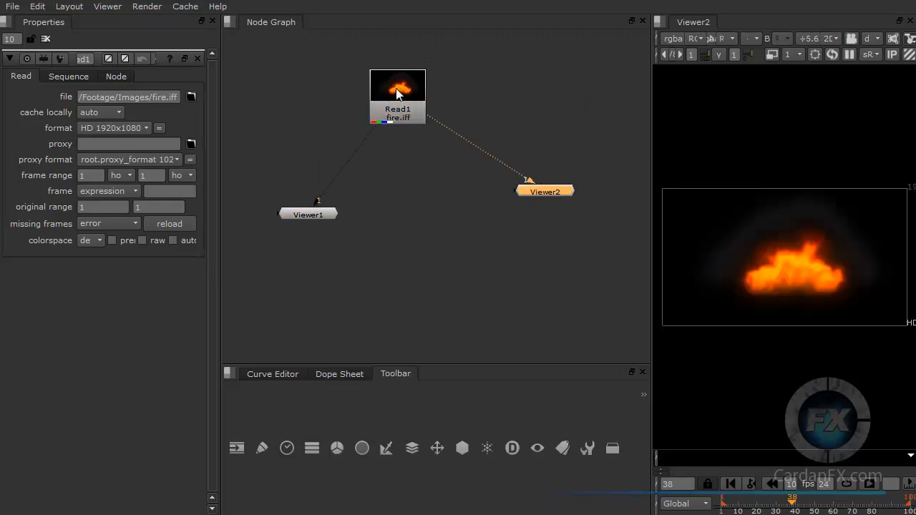
Bring the floating Viewer1 window back over the workspace, shrink it, and close it.
drag(915, 162, 166, 48)
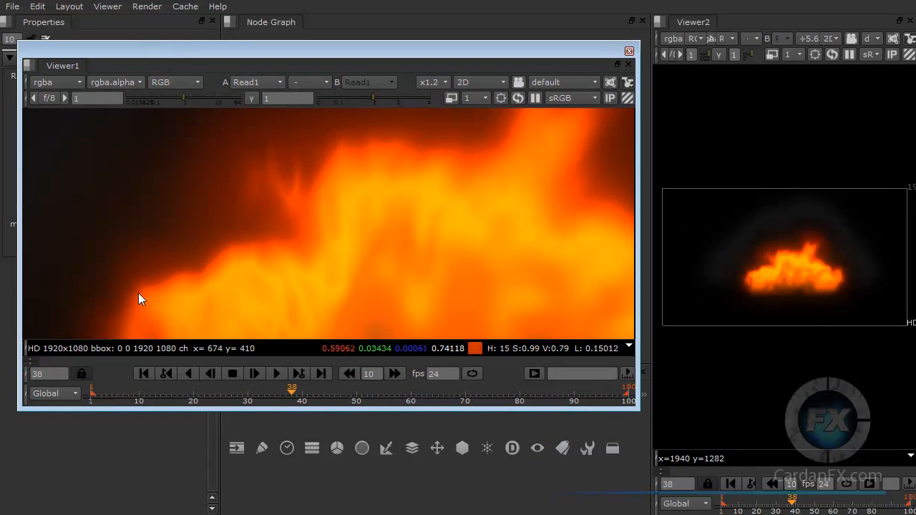
drag(19, 409, 198, 368)
drag(505, 47, 419, 60)
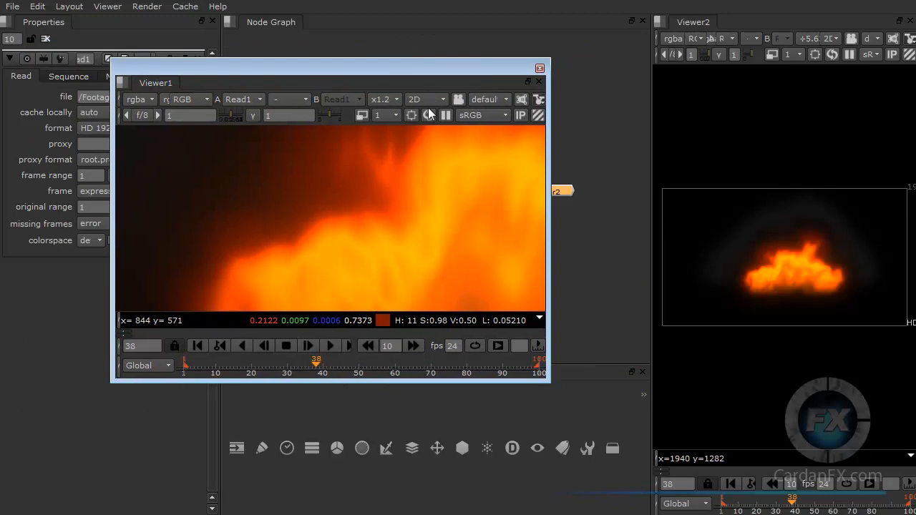
drag(503, 72, 499, 112)
click(531, 111)
Line up the Viewer2 node beneath the Read1 node in the Node Graph.
drag(555, 192, 414, 238)
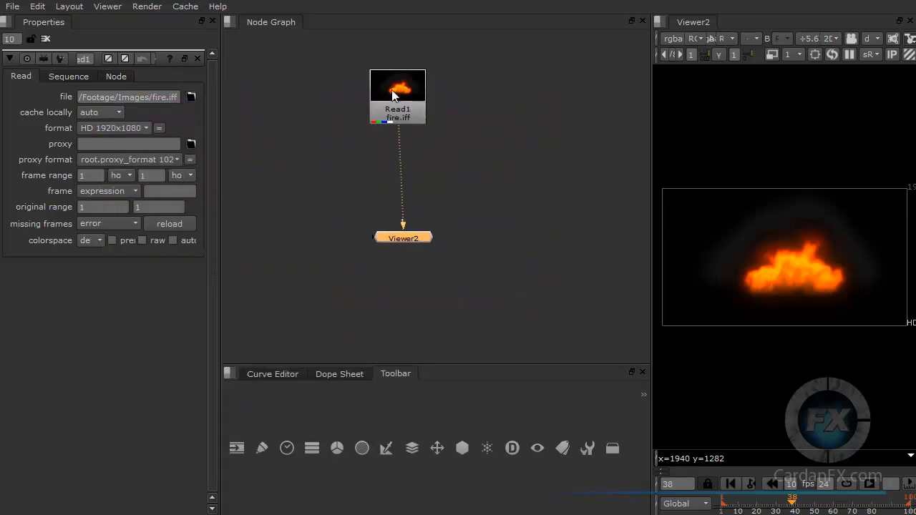
drag(392, 116, 393, 139)
drag(406, 239, 393, 248)
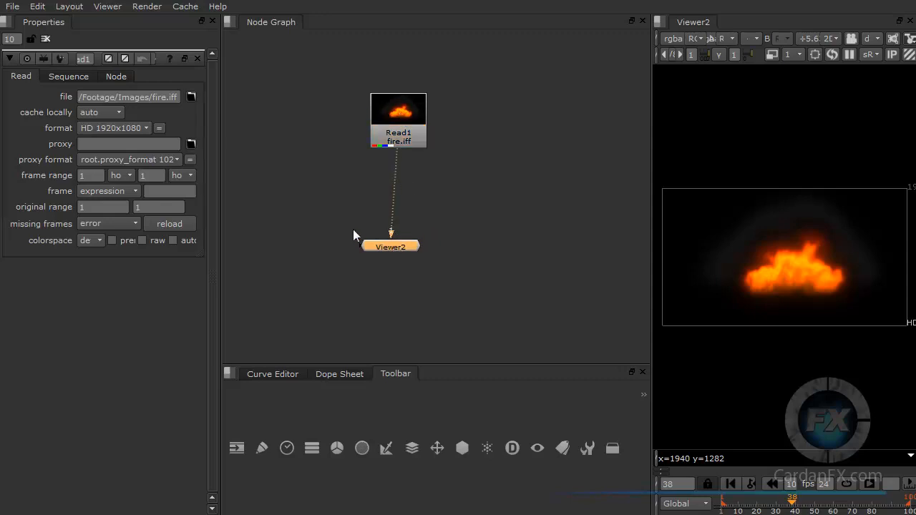
Restore the workspace to Layout 1, the startup default.
click(115, 10)
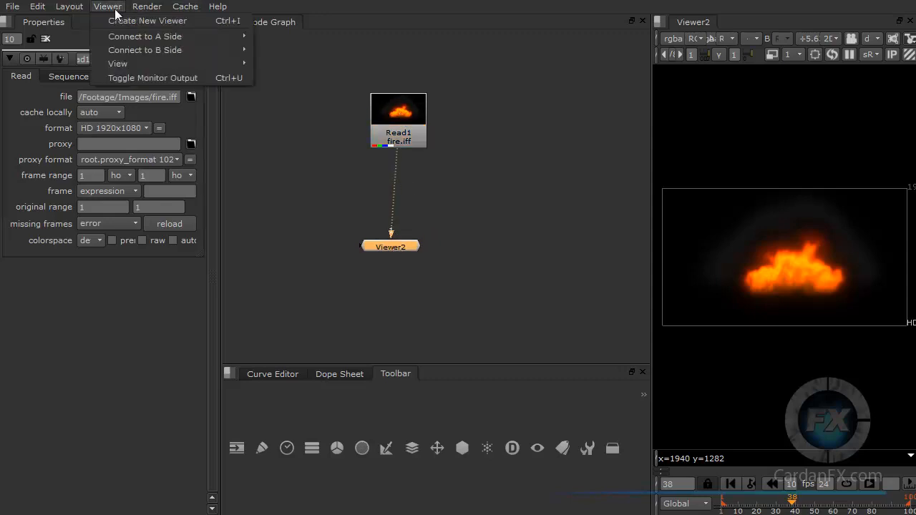
mouse_move(73, 8)
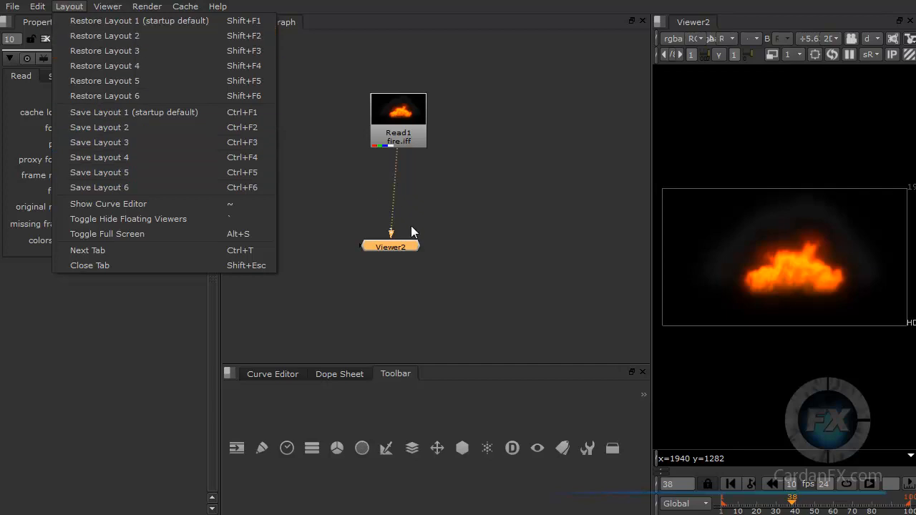
click(133, 23)
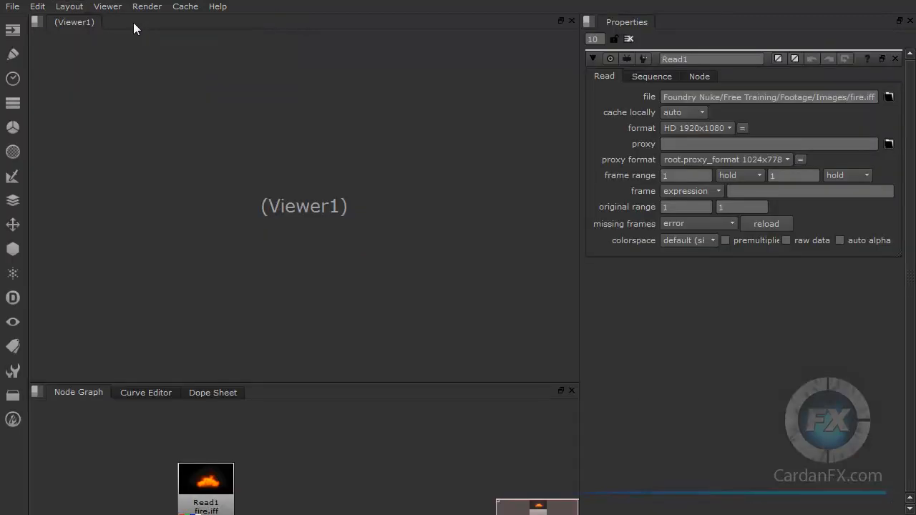
Display the Read1 node in Viewer1 and move Read1 up in the Node Graph, leaving space above the viewer node.
drag(222, 493, 284, 456)
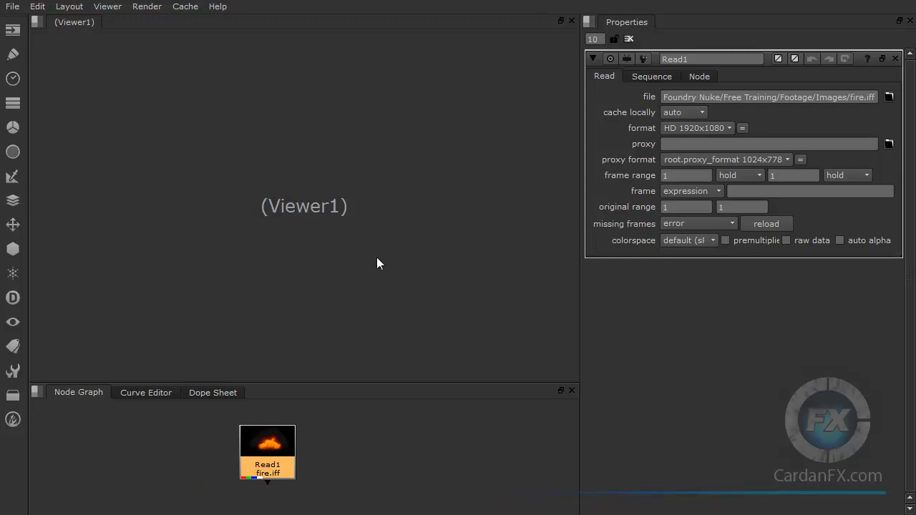
key(1)
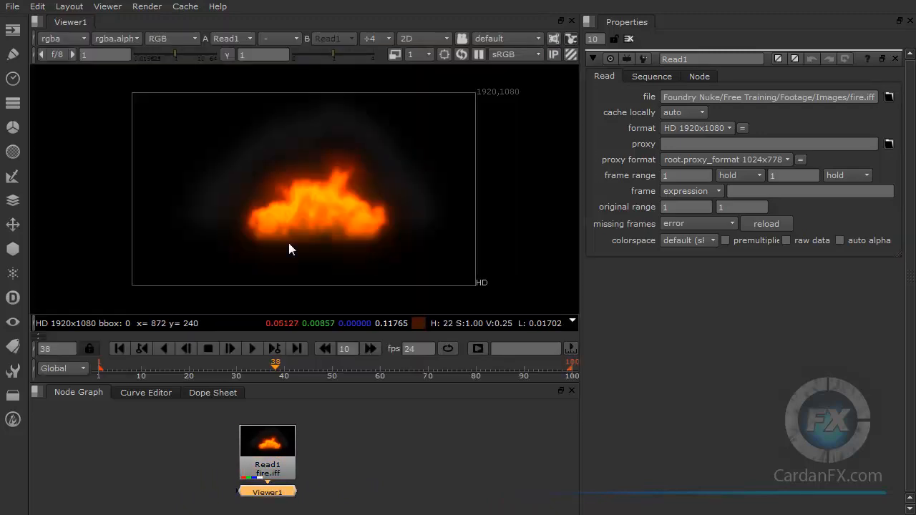
drag(267, 458, 269, 438)
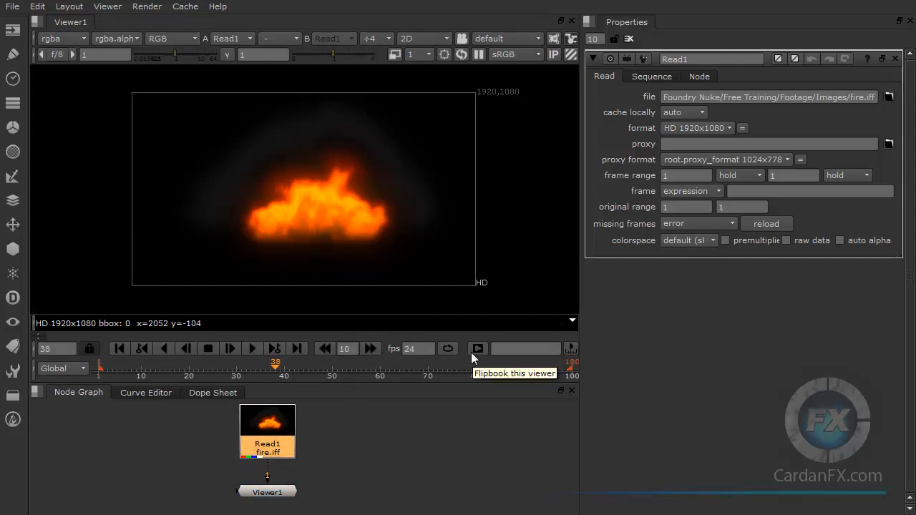
click(399, 434)
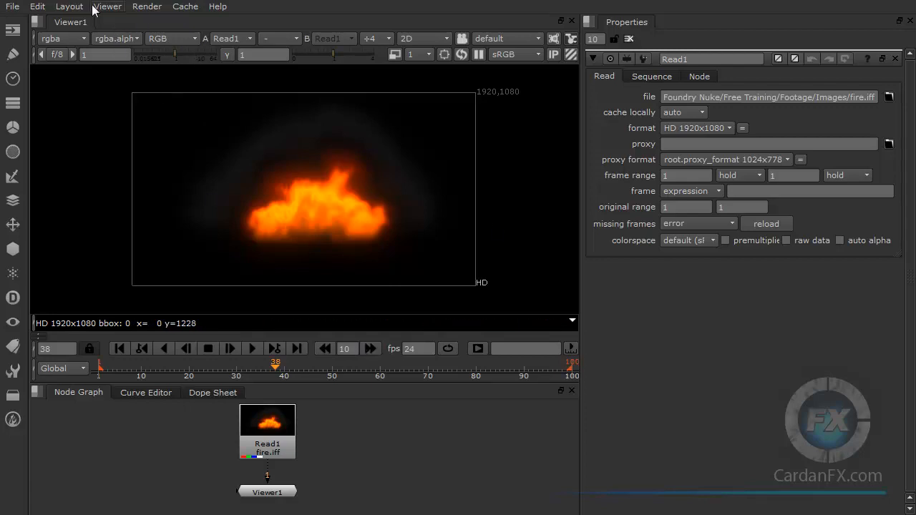
Switch the workspace to Layout 2 and return it to Layout 1.
click(67, 8)
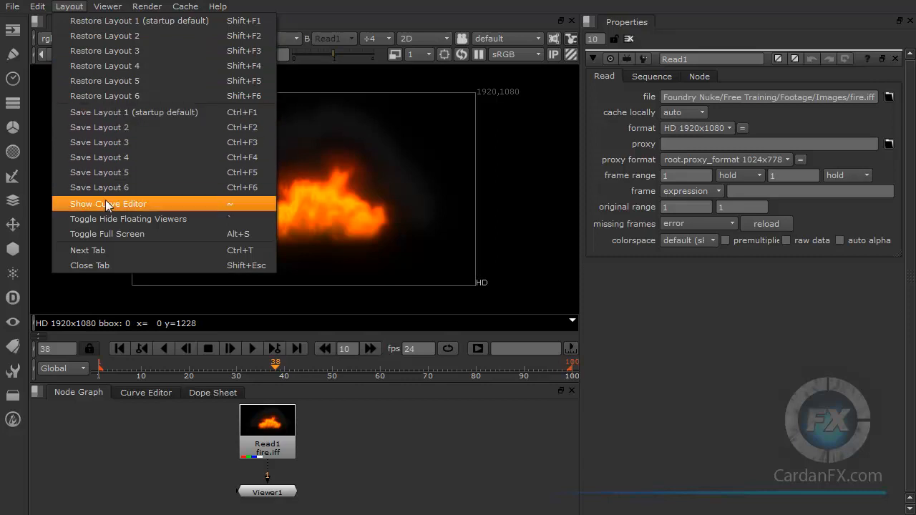
mouse_move(99, 11)
mouse_move(69, 8)
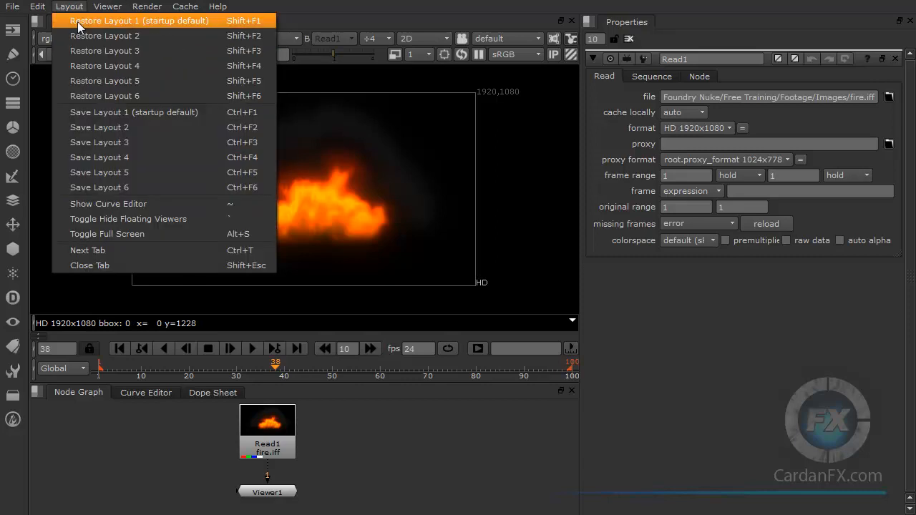
click(89, 36)
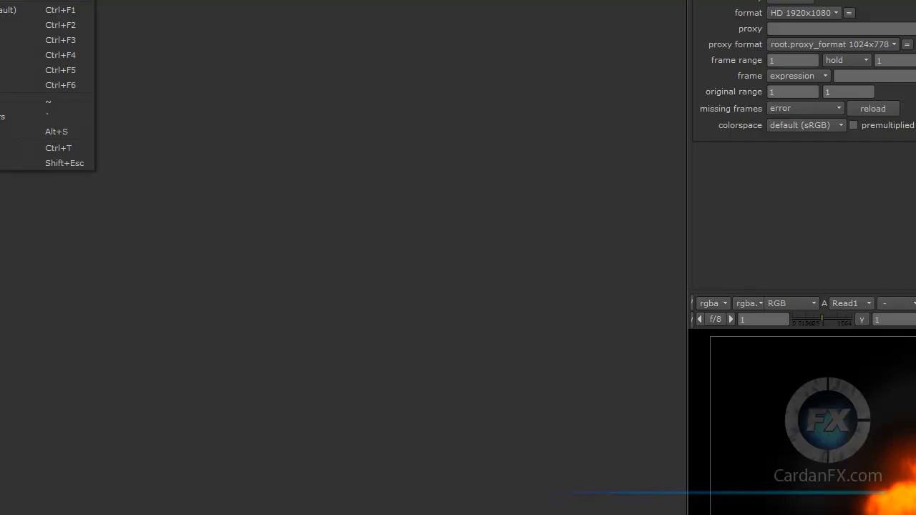
key(shift+F1)
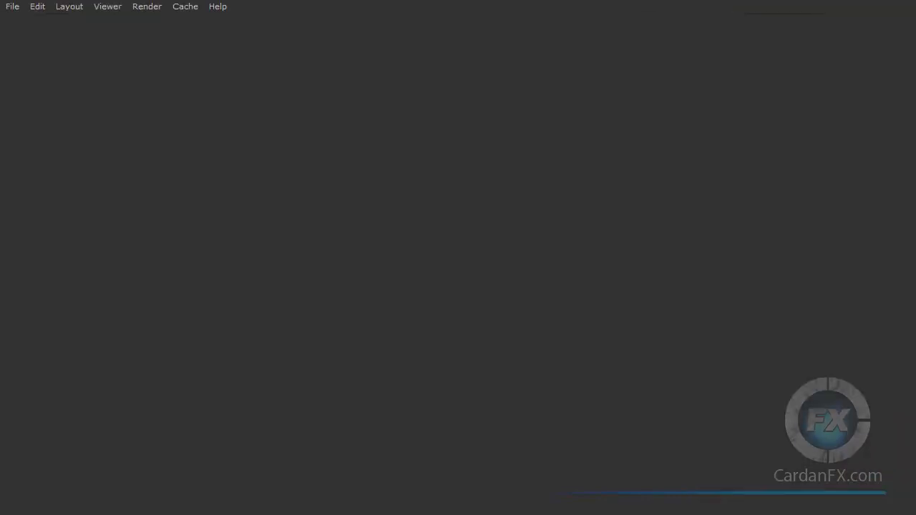